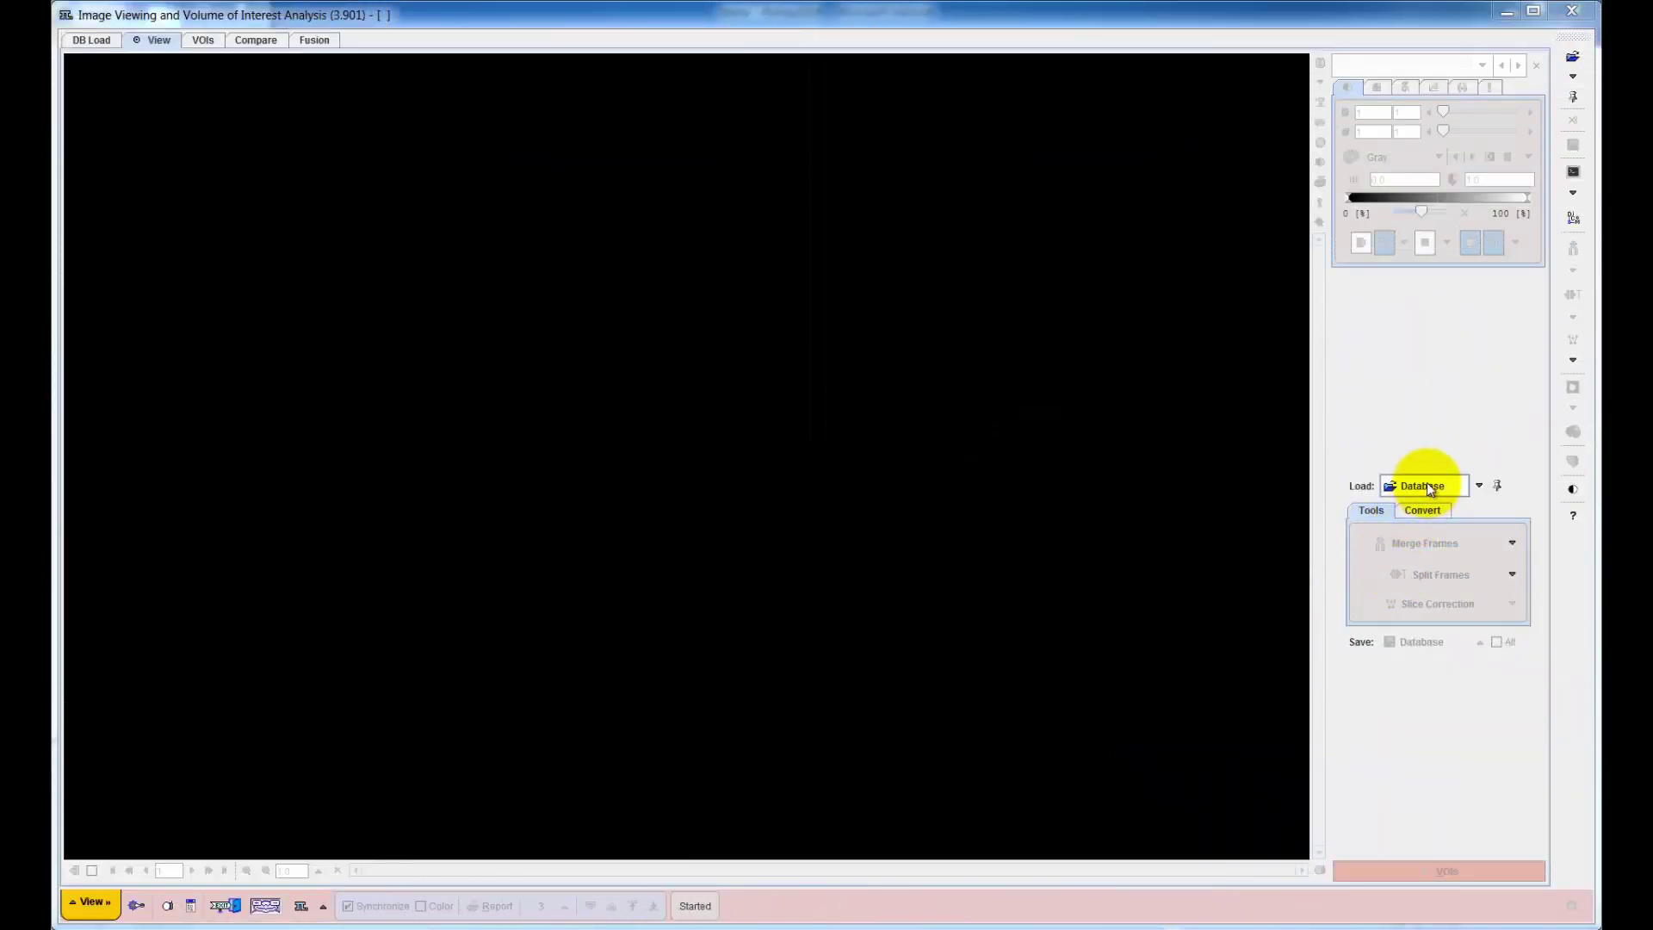
Load the PET TK4 whole-body series via the DICOM option of the Load list.
{"action": "left_click", "coordinate": [1479, 486]}
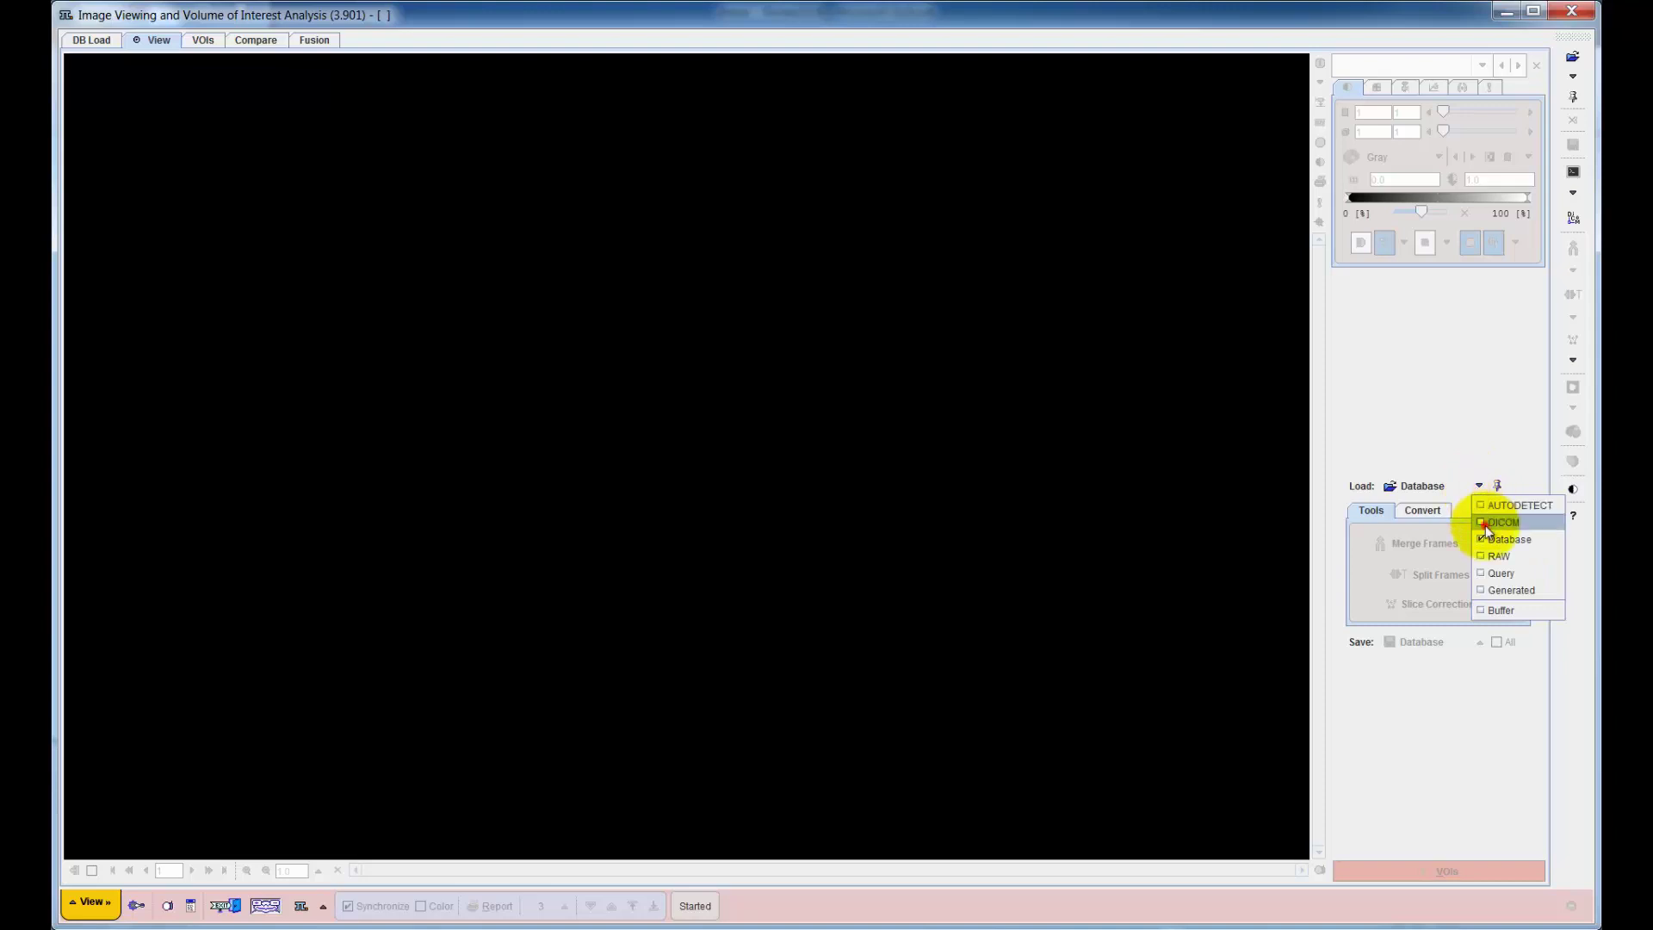
{"action": "left_click", "coordinate": [1487, 527]}
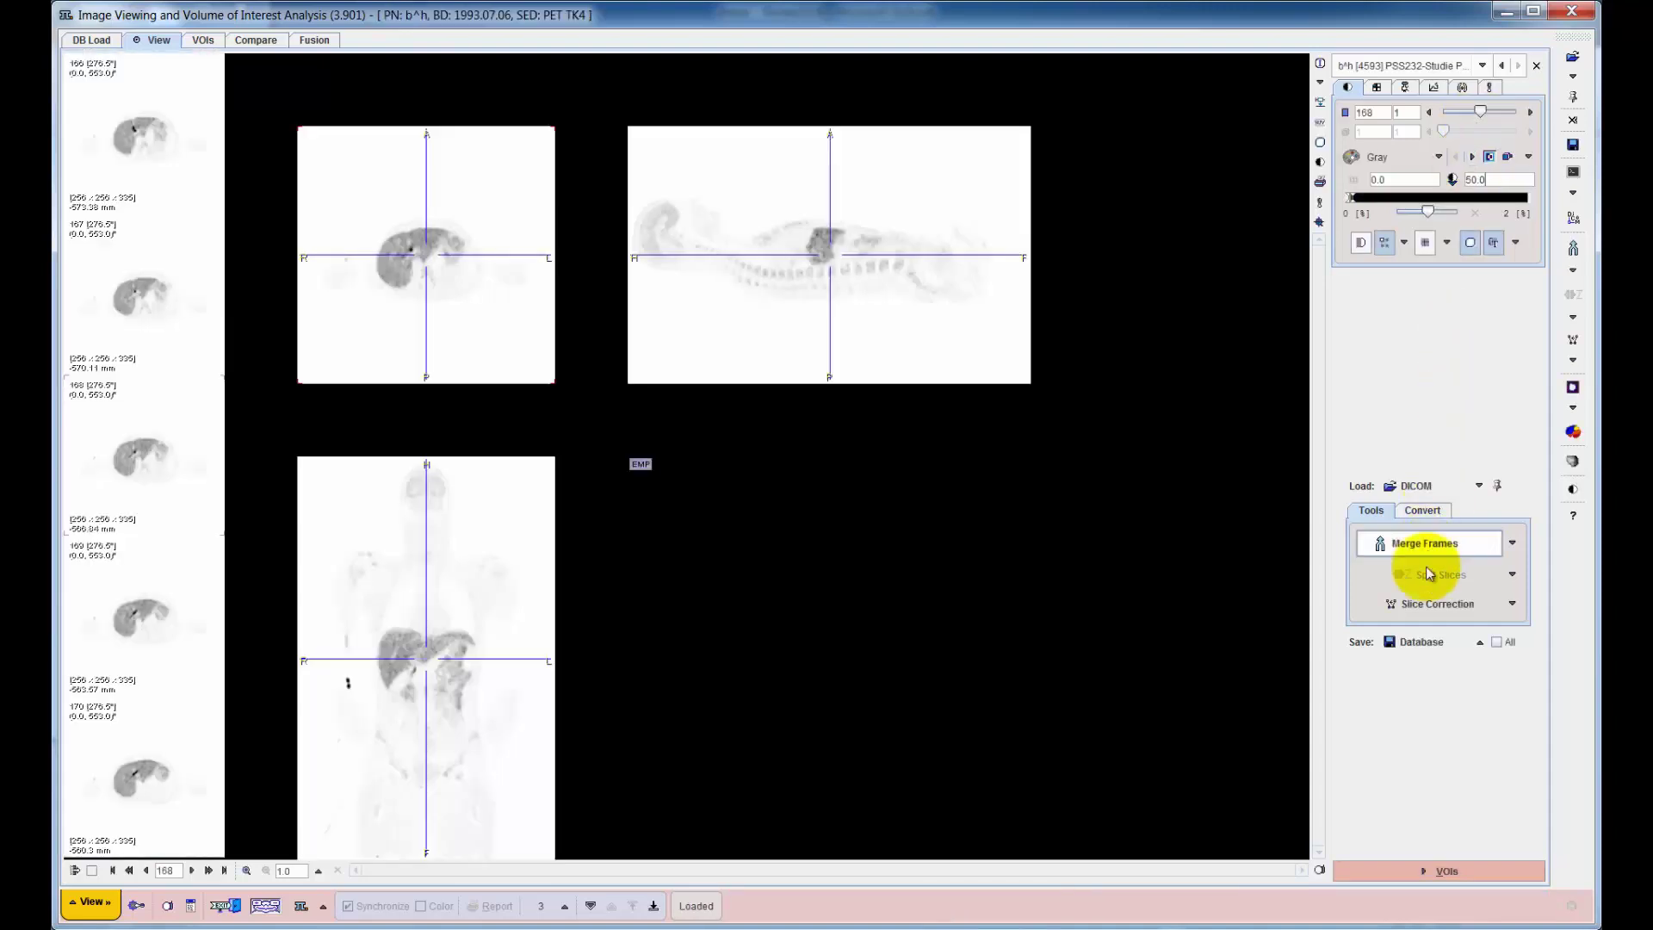
Merge the series sorted by Acq. Date/time, decay-corrected, with frames acquisition time as time vector.
{"action": "left_click", "coordinate": [1429, 555]}
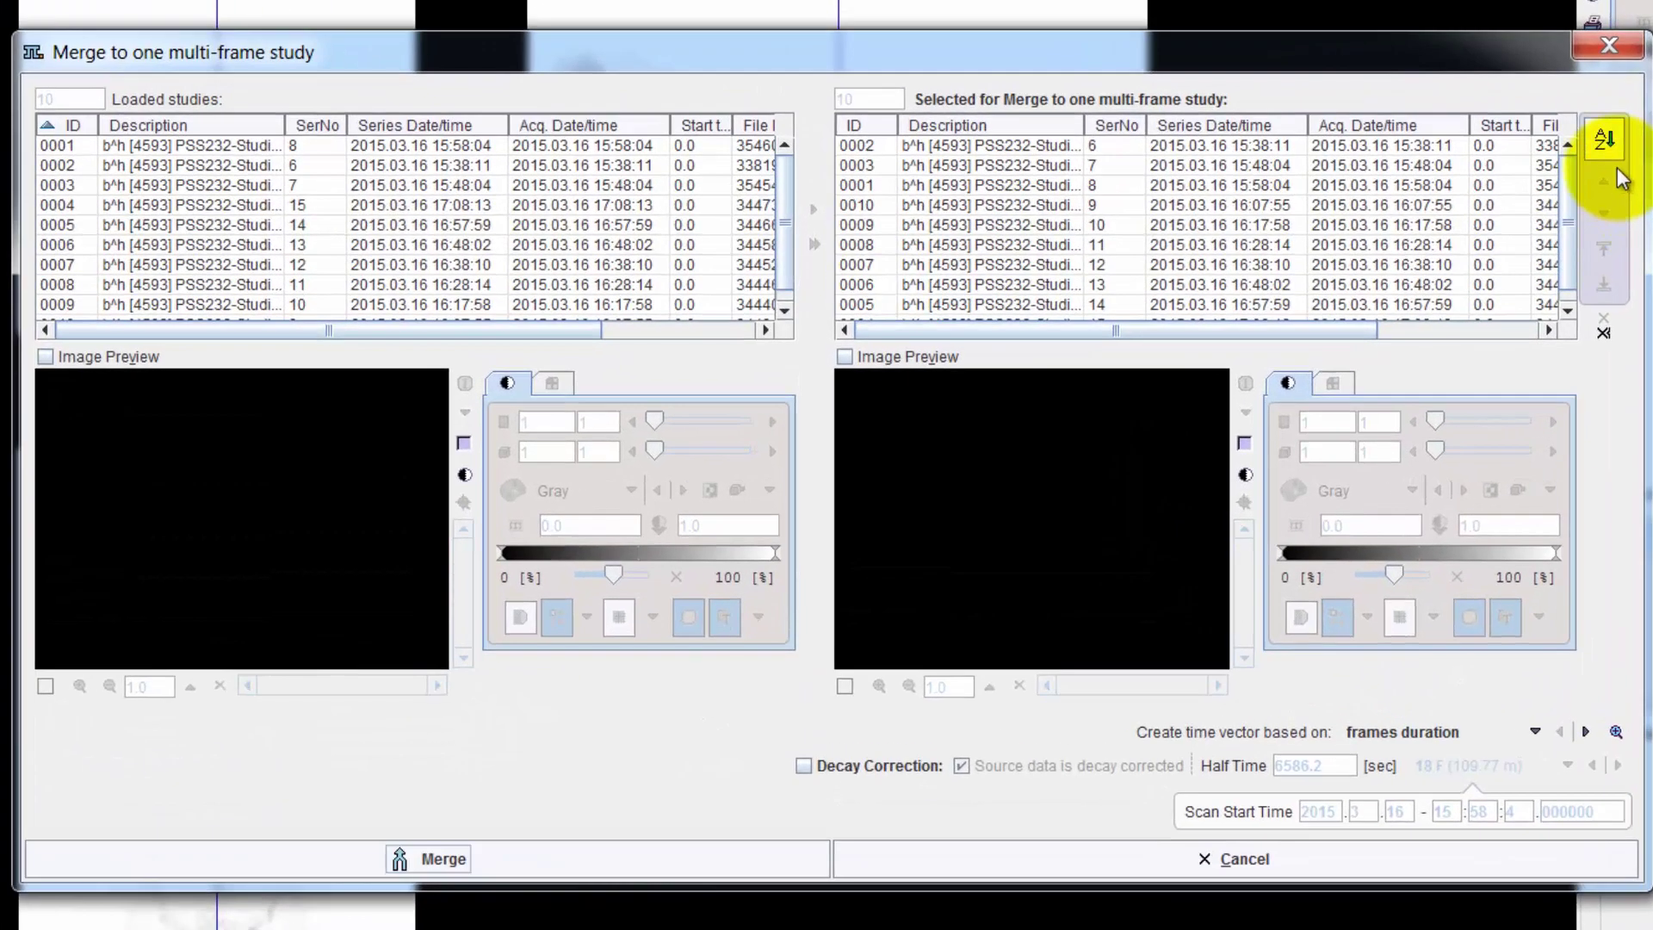
{"action": "left_click", "coordinate": [1328, 255]}
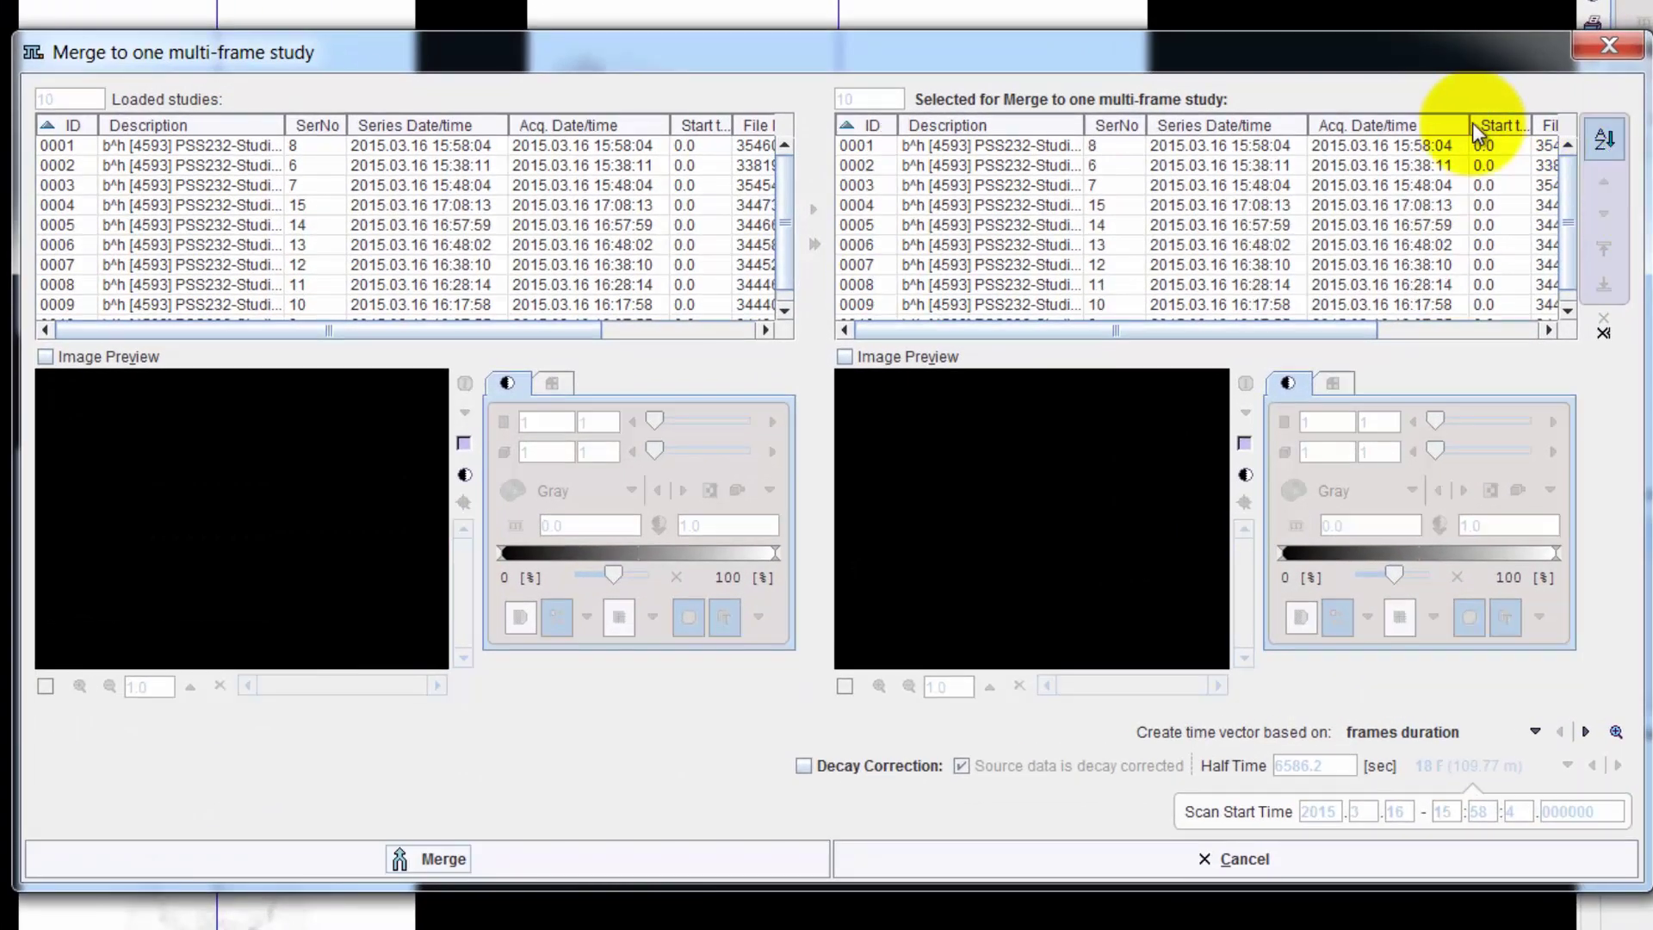
{"action": "left_click", "coordinate": [1432, 127]}
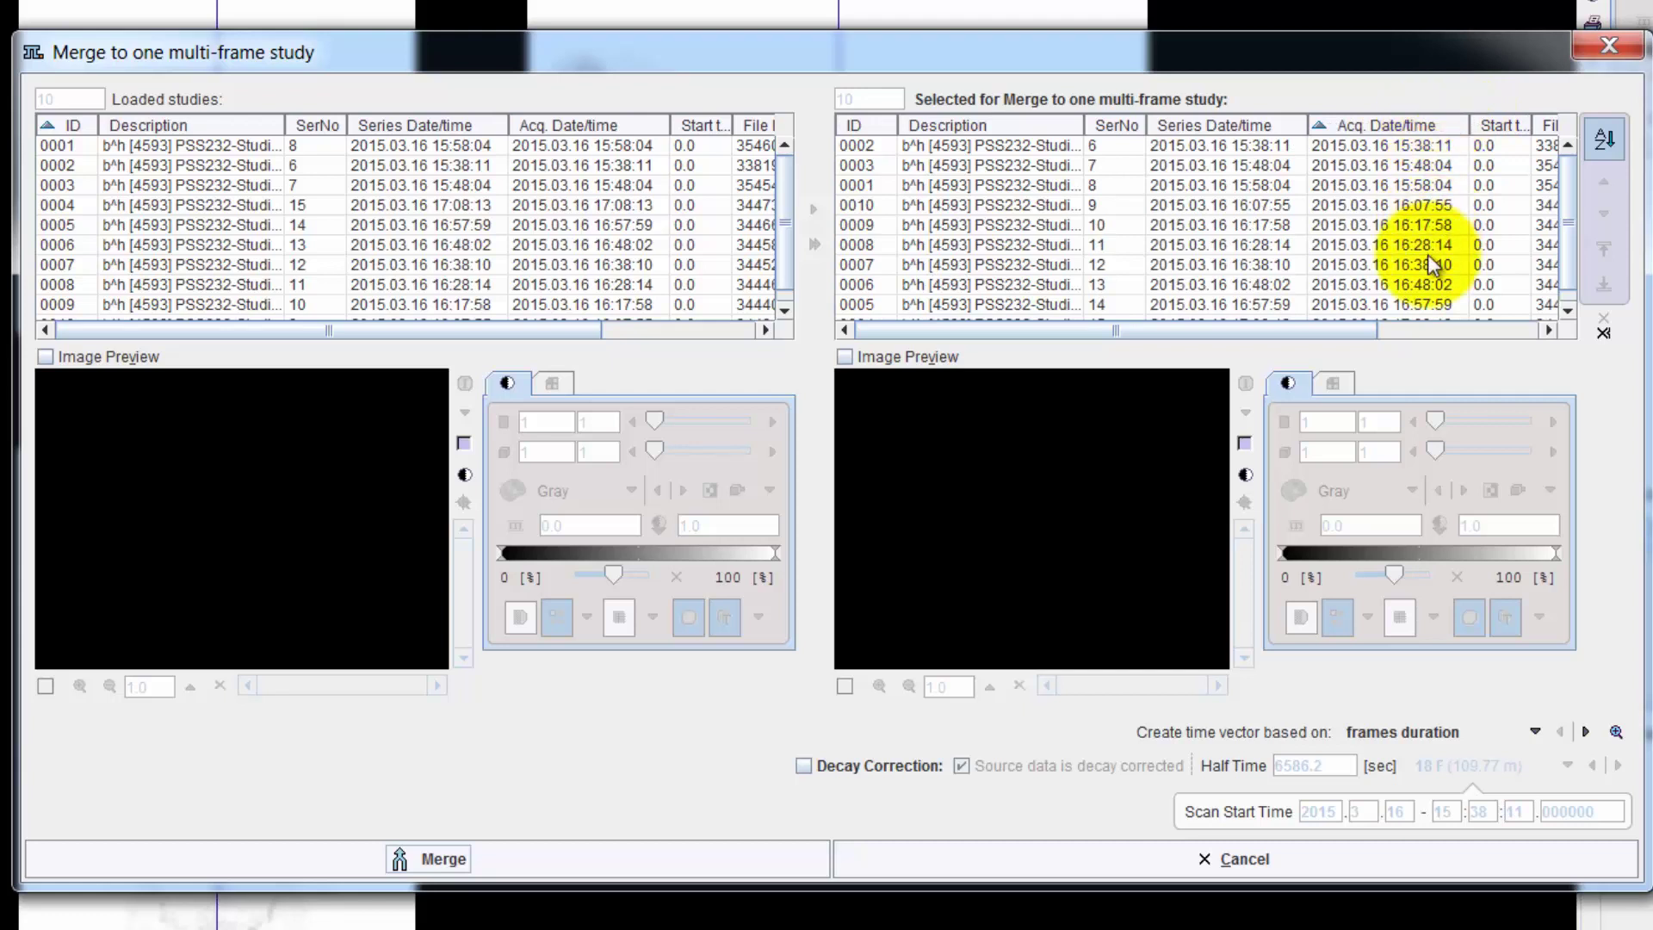
{"action": "left_click", "coordinate": [803, 765]}
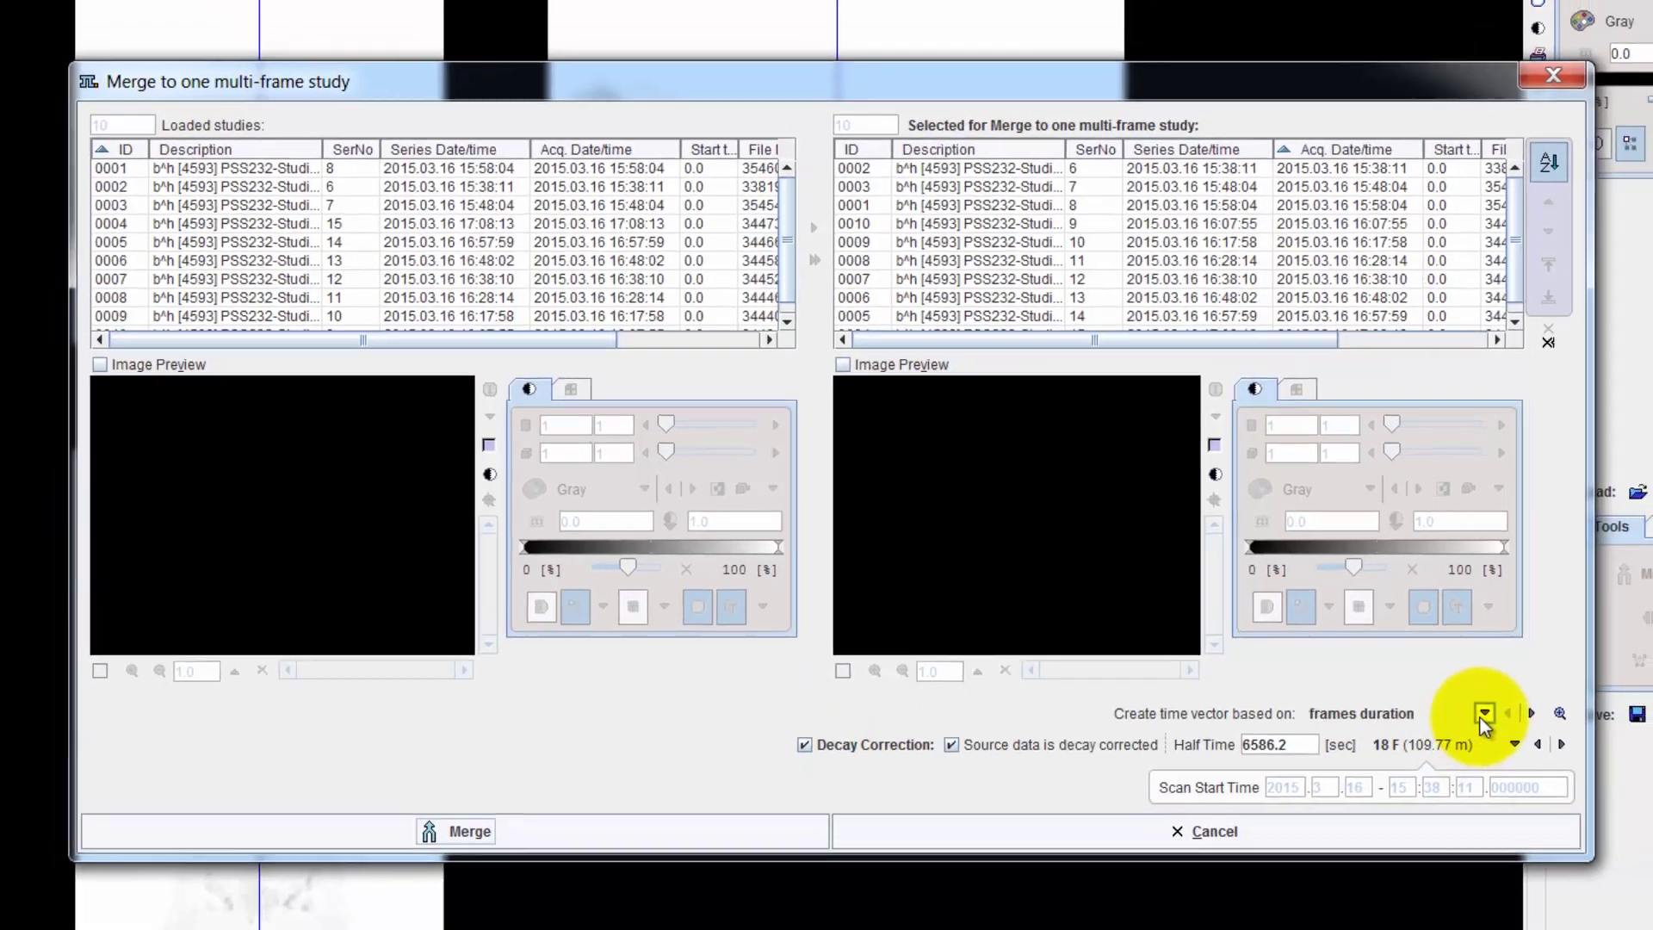
{"action": "left_click", "coordinate": [1534, 731]}
{"action": "left_click", "coordinate": [1429, 770]}
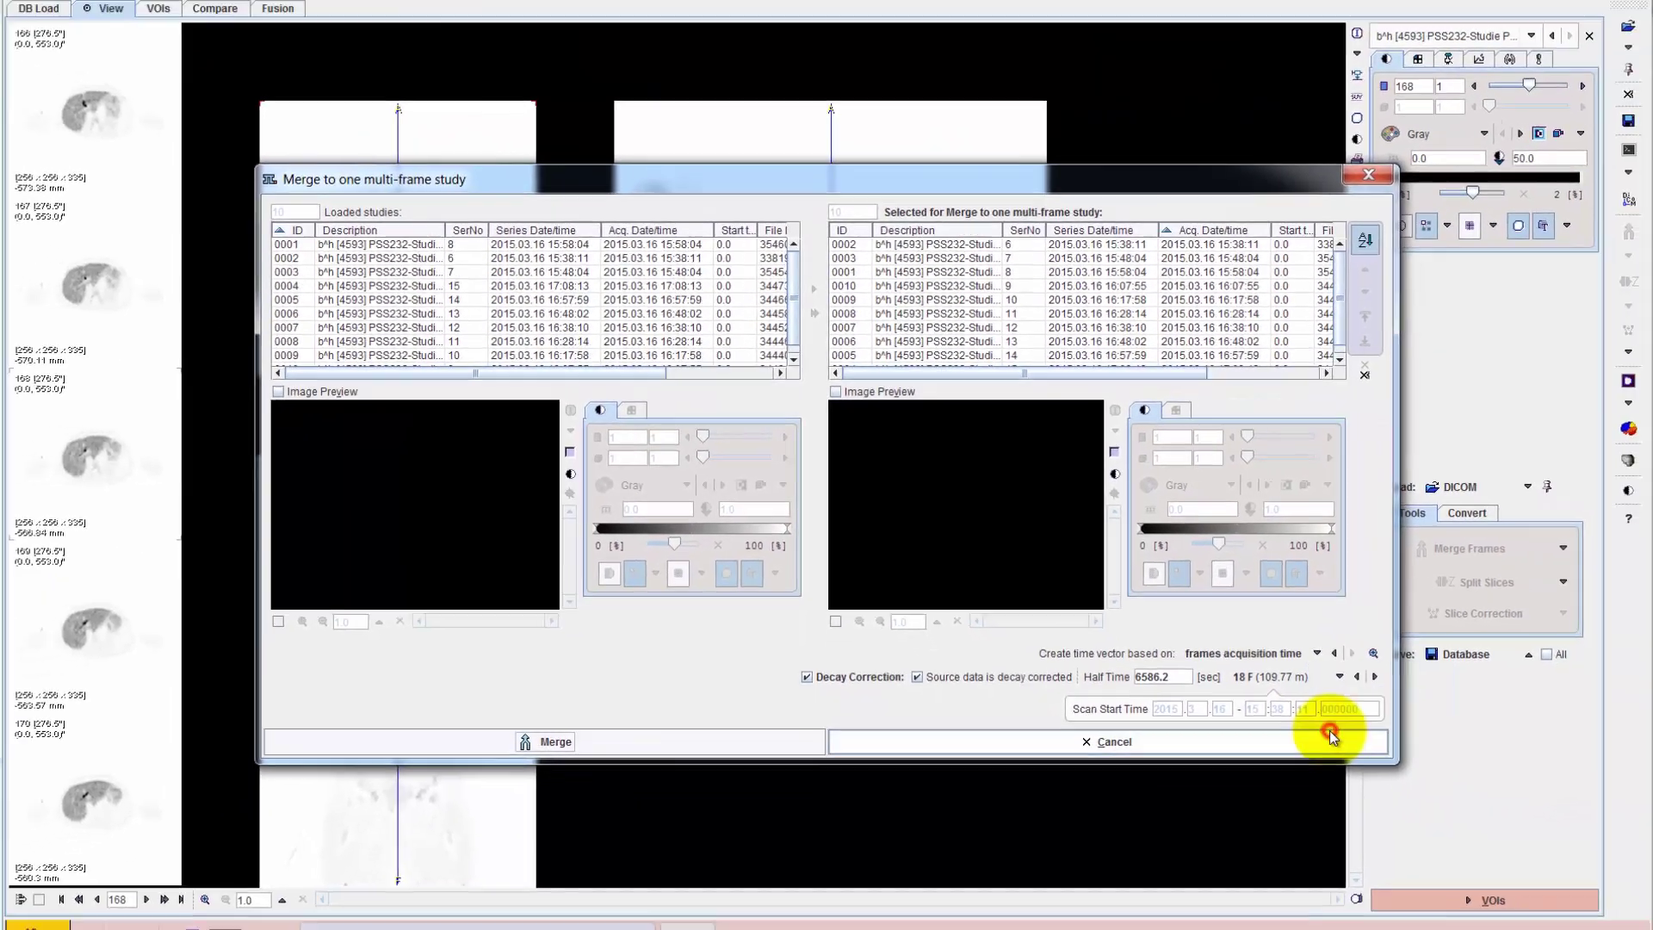
{"action": "left_click", "coordinate": [513, 786]}
{"action": "left_click", "coordinate": [754, 514]}
{"action": "left_click", "coordinate": [1652, 43]}
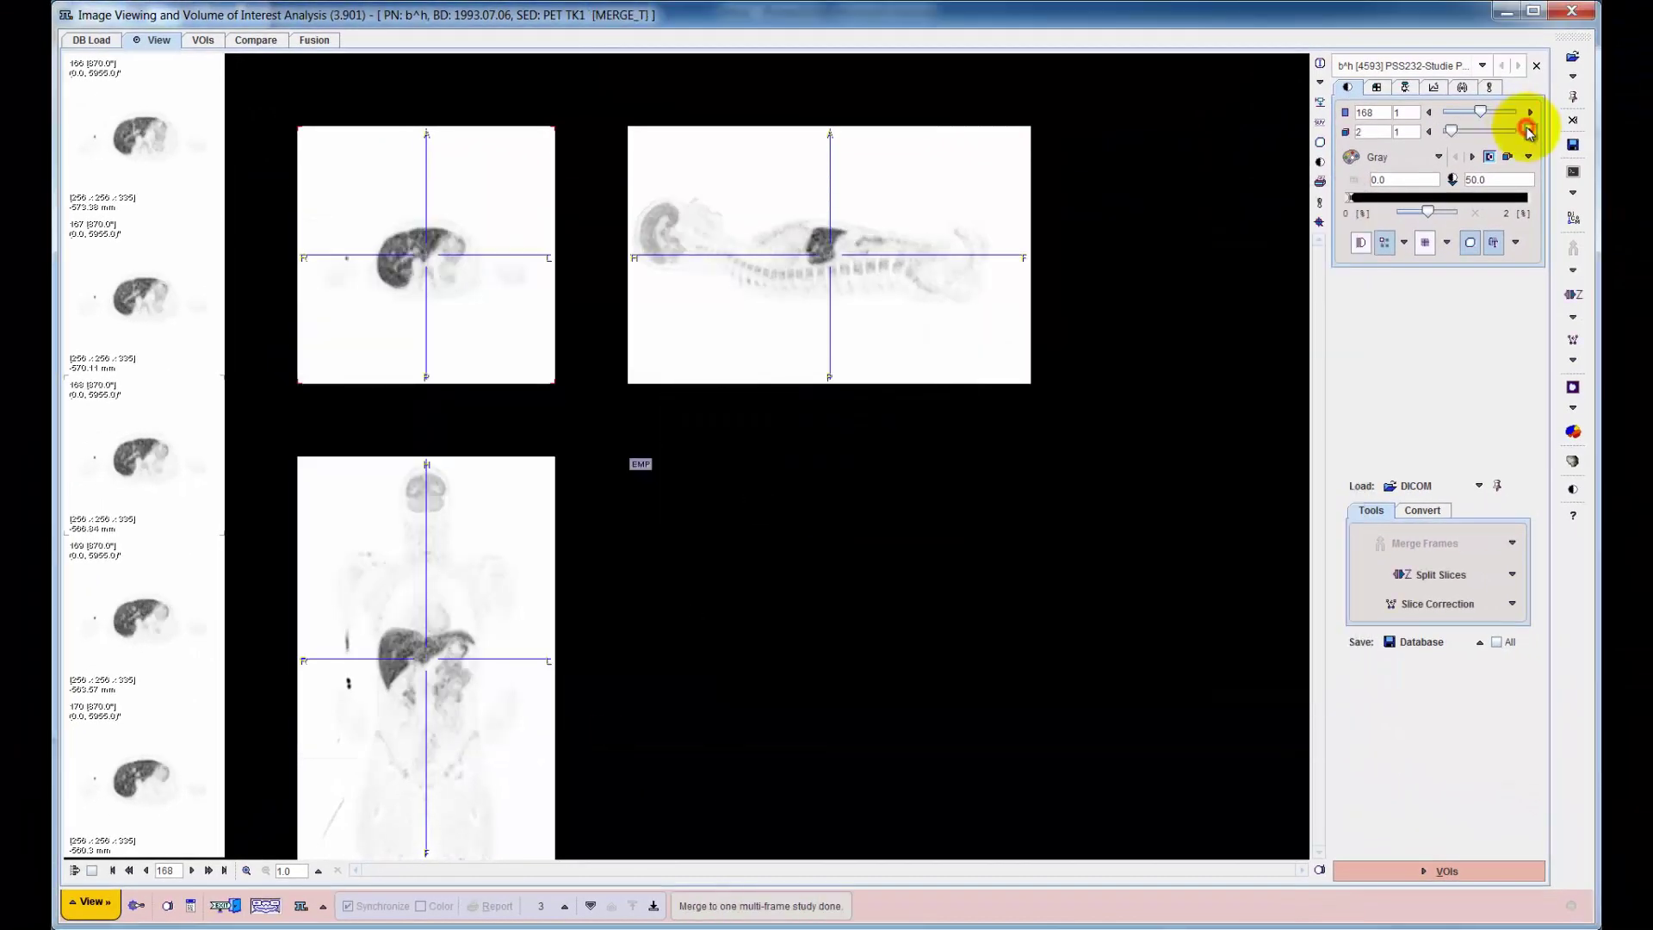
{"action": "left_click", "coordinate": [1528, 129]}
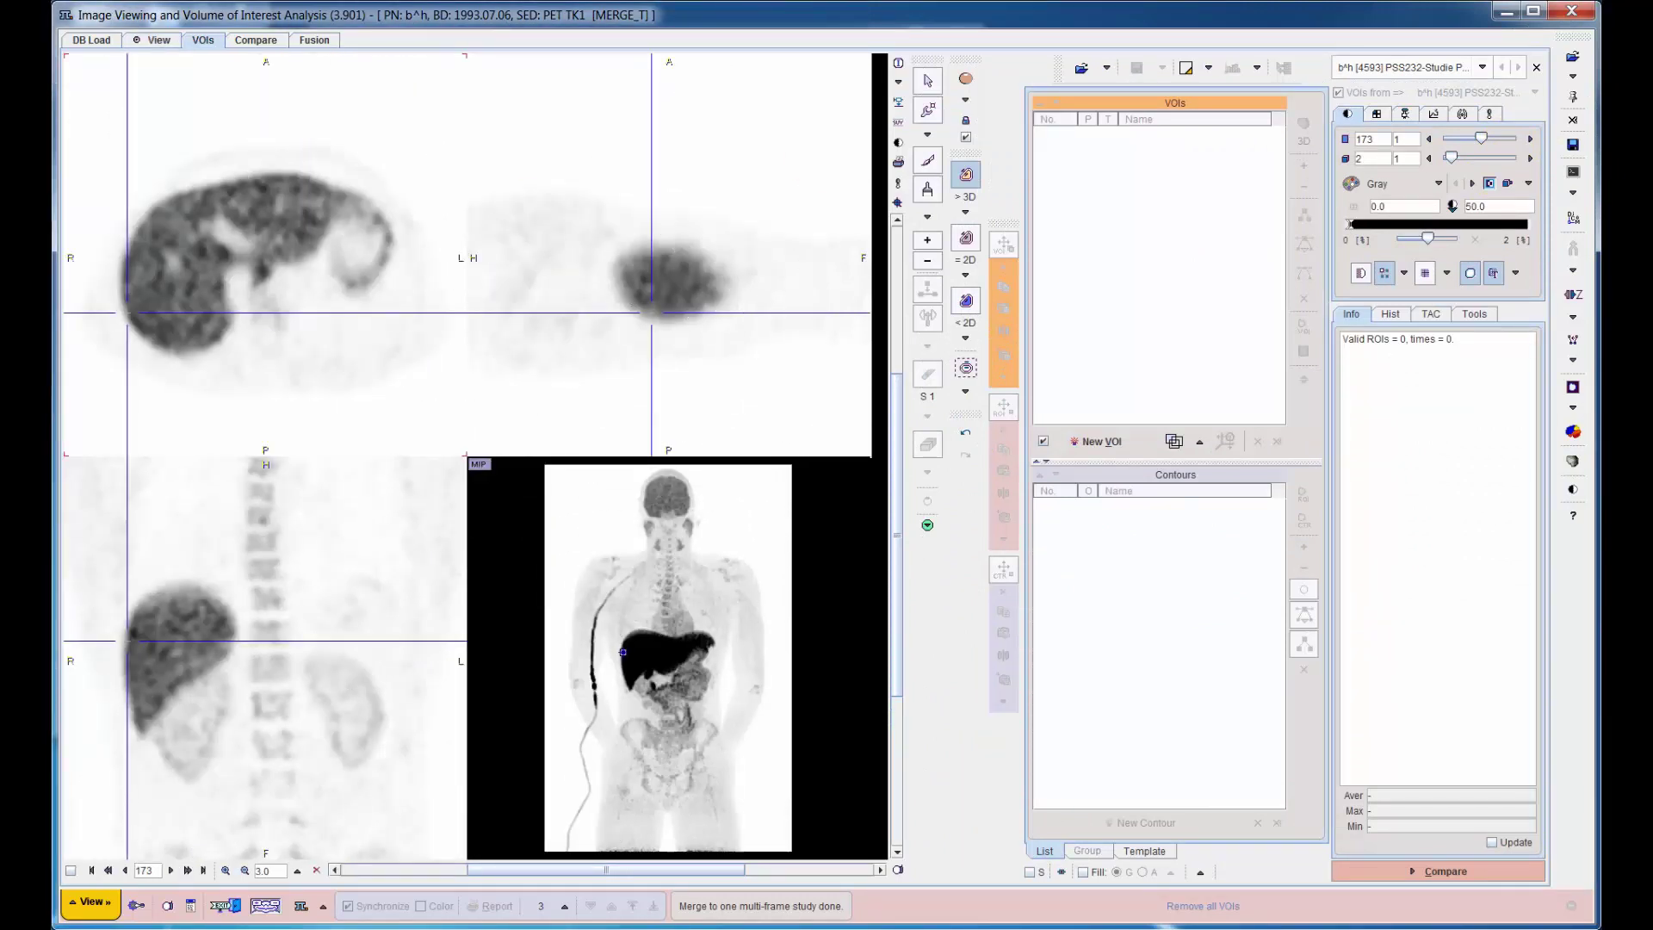
Create a Liver VOI from the DOSIMETRY OLINDA Human (Adult Male) list and outline the liver.
{"action": "left_click", "coordinate": [1103, 440]}
{"action": "left_click", "coordinate": [1298, 474]}
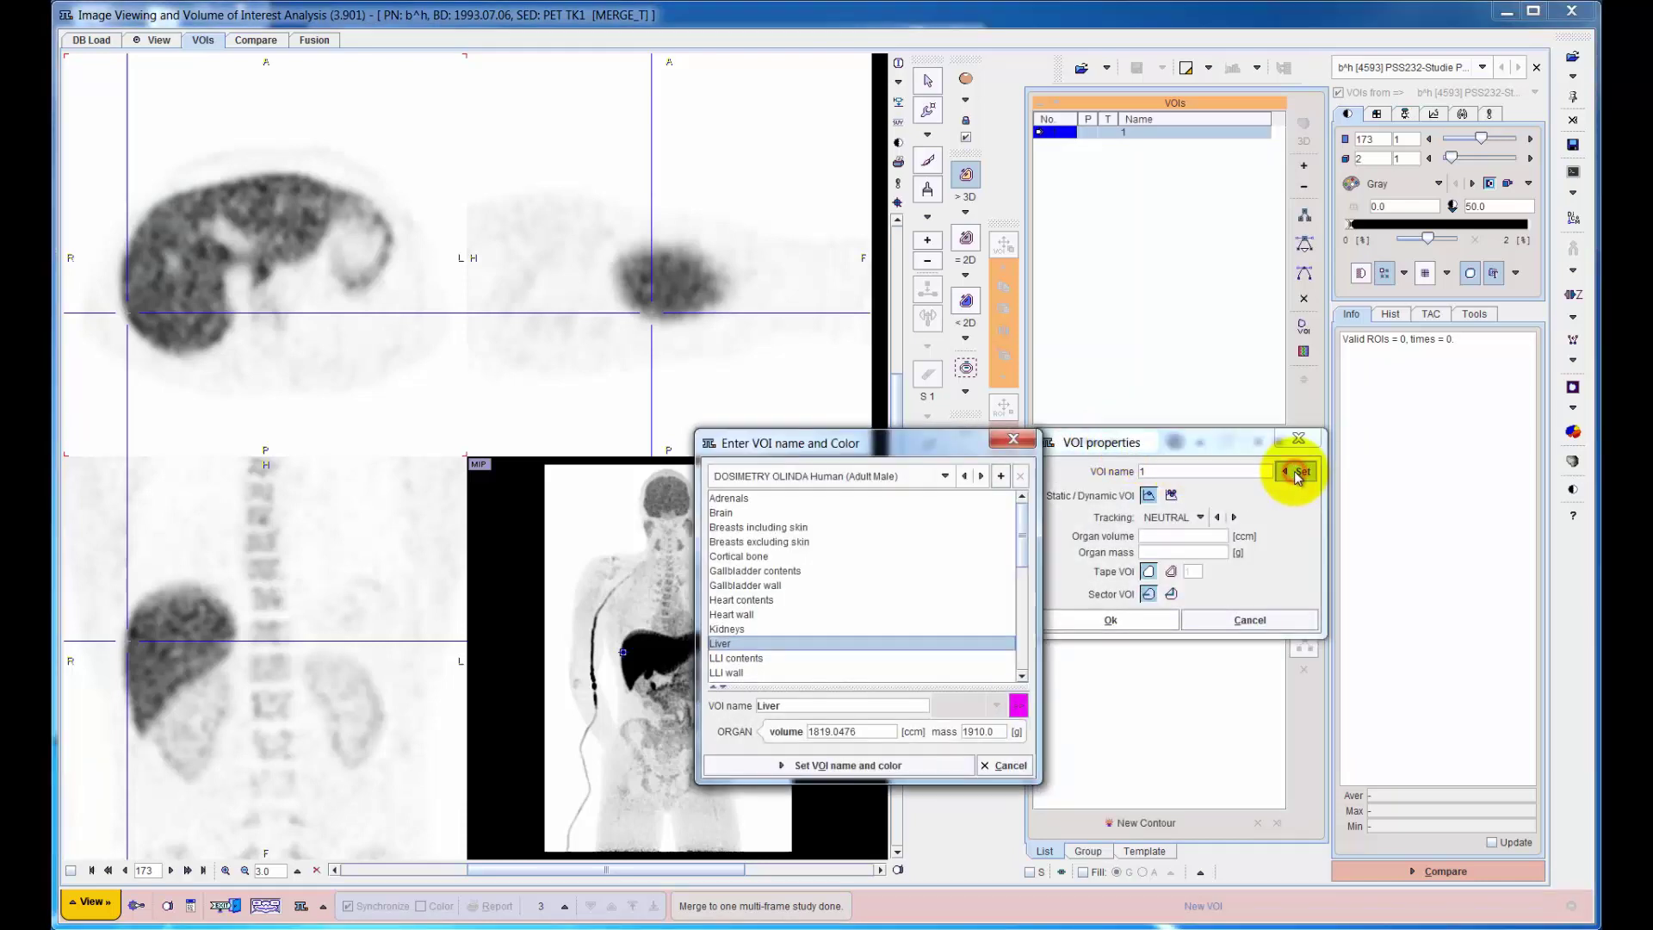
{"action": "left_click", "coordinate": [943, 476]}
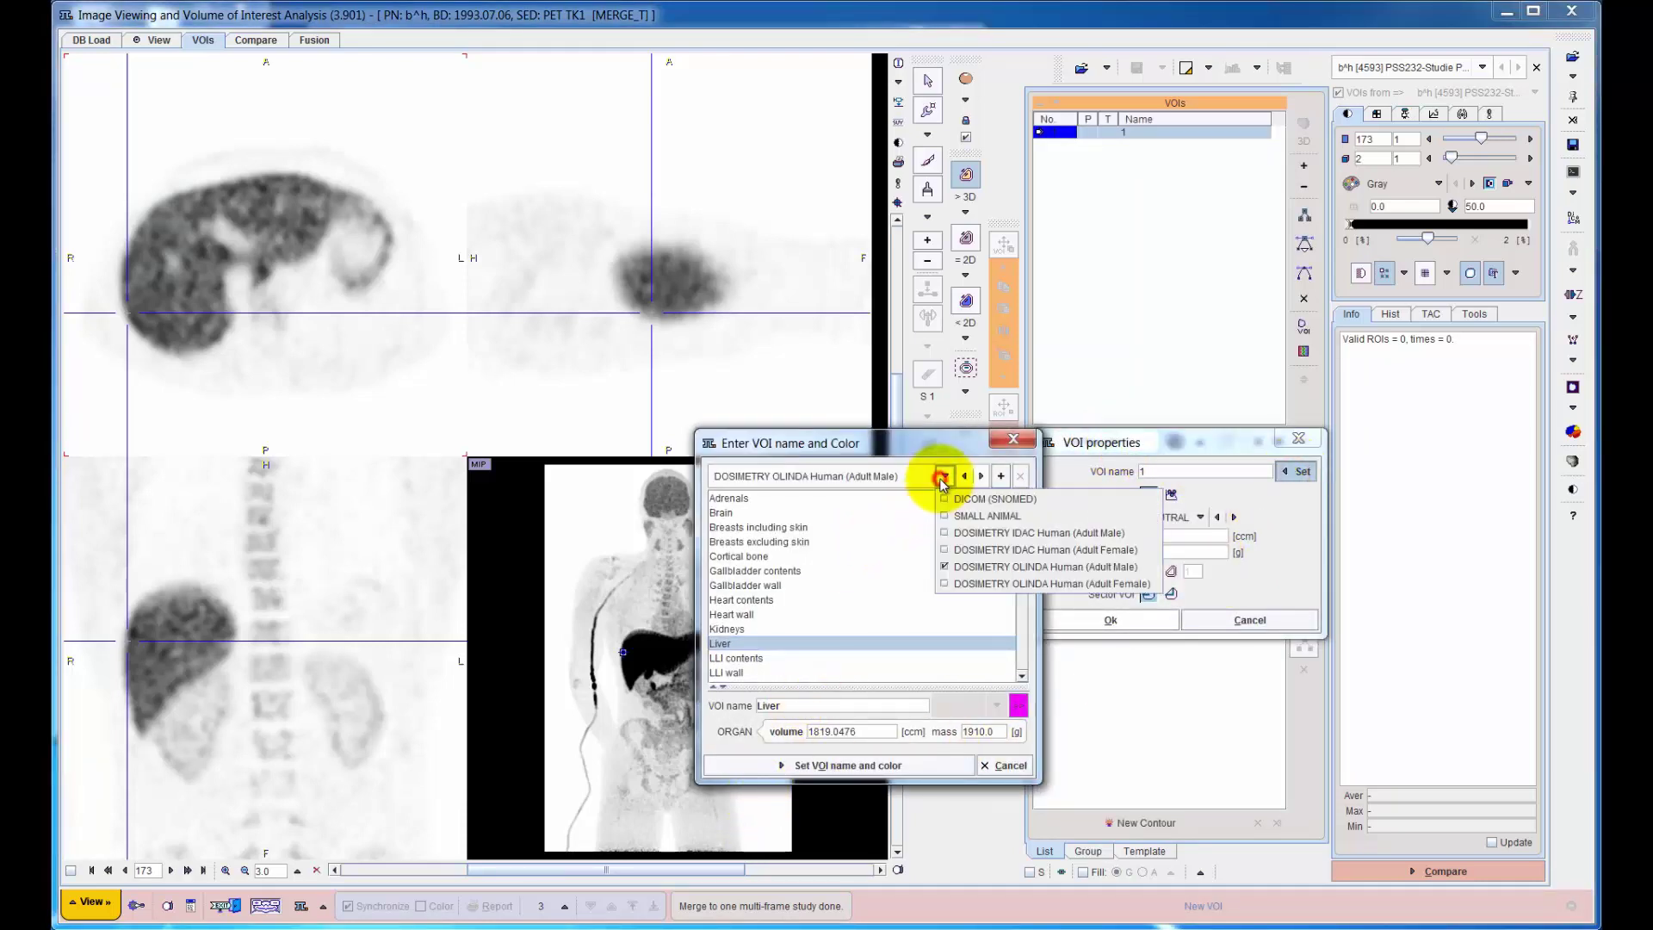
{"action": "left_click", "coordinate": [969, 568]}
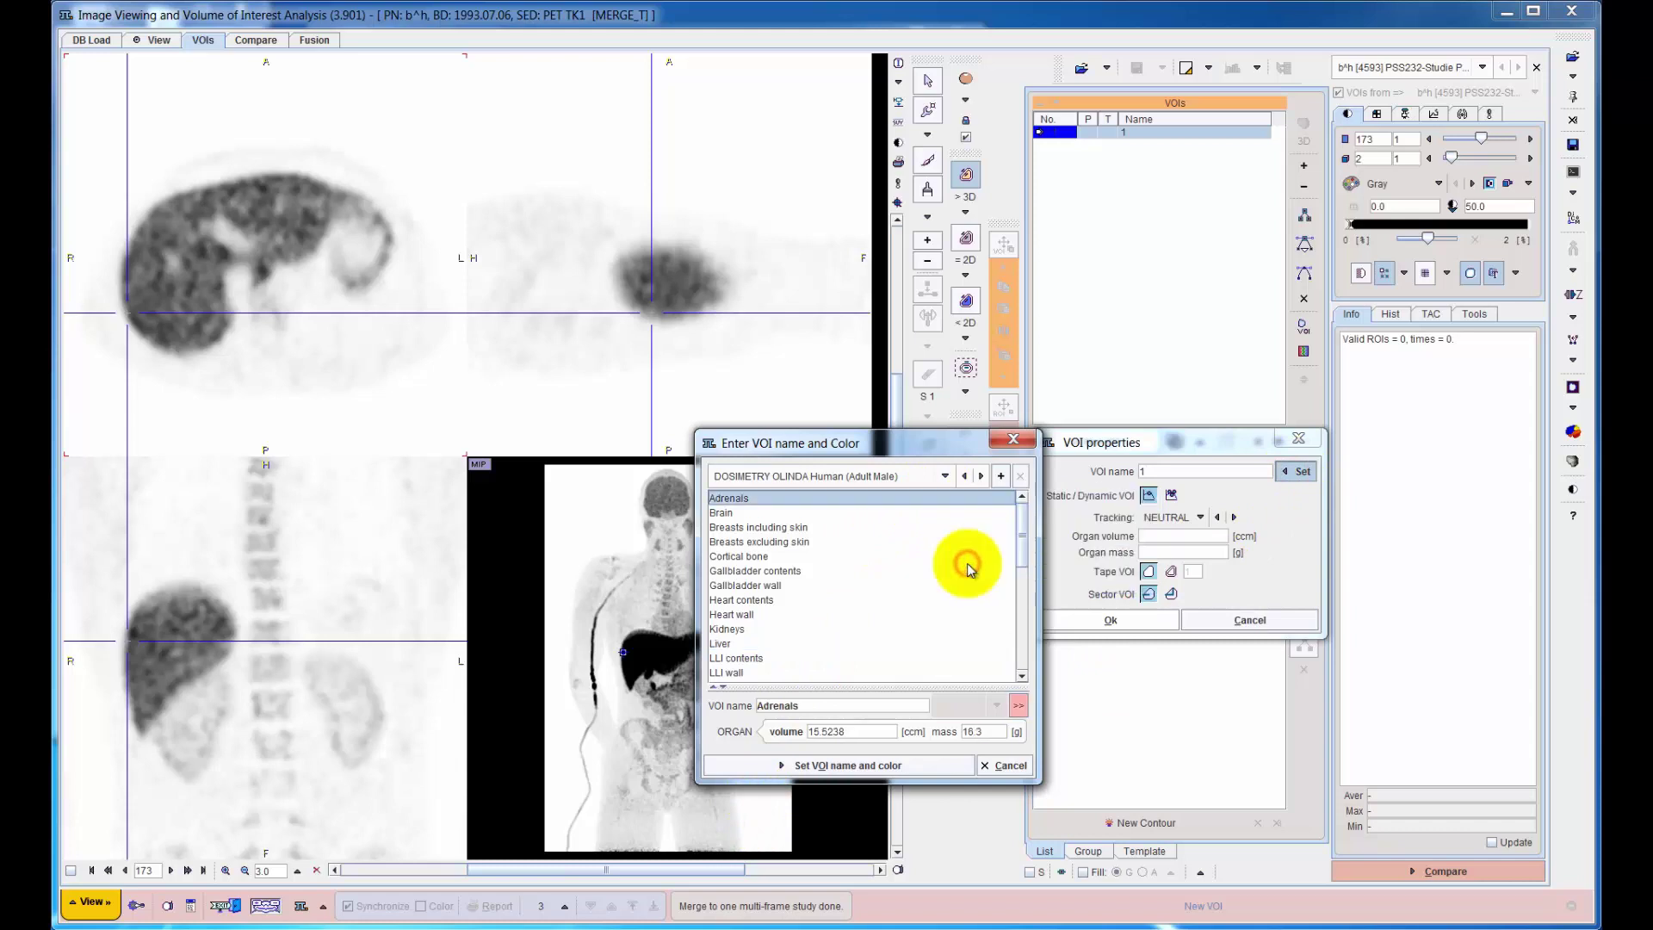
{"action": "left_click", "coordinate": [731, 646]}
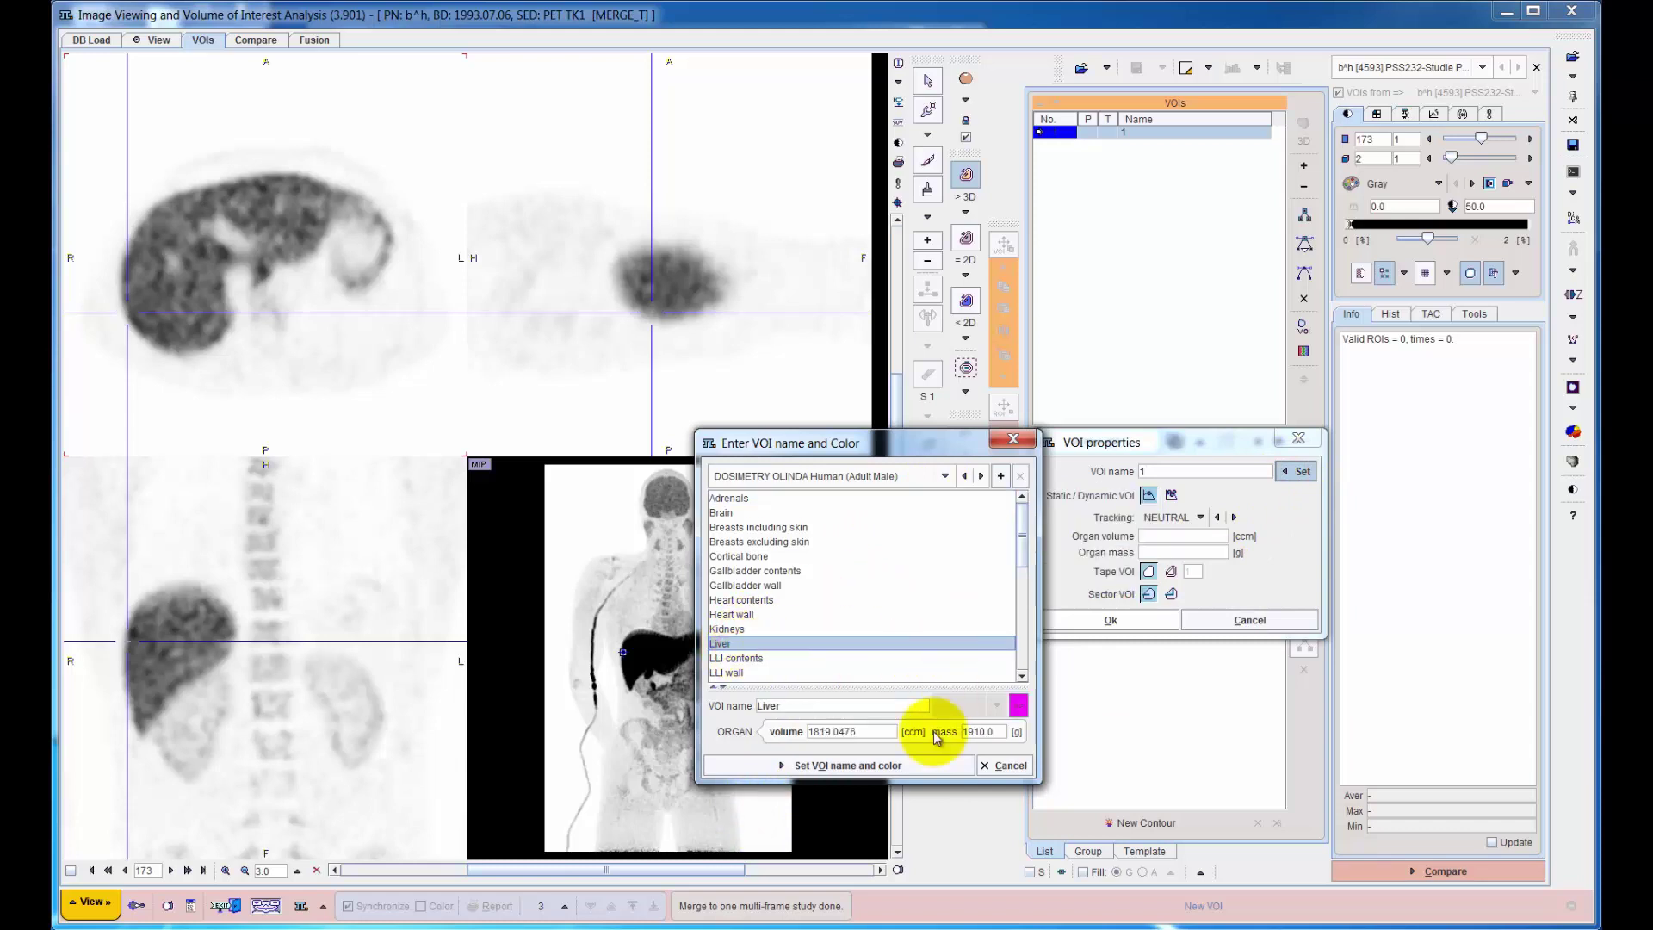
{"action": "left_click", "coordinate": [826, 765]}
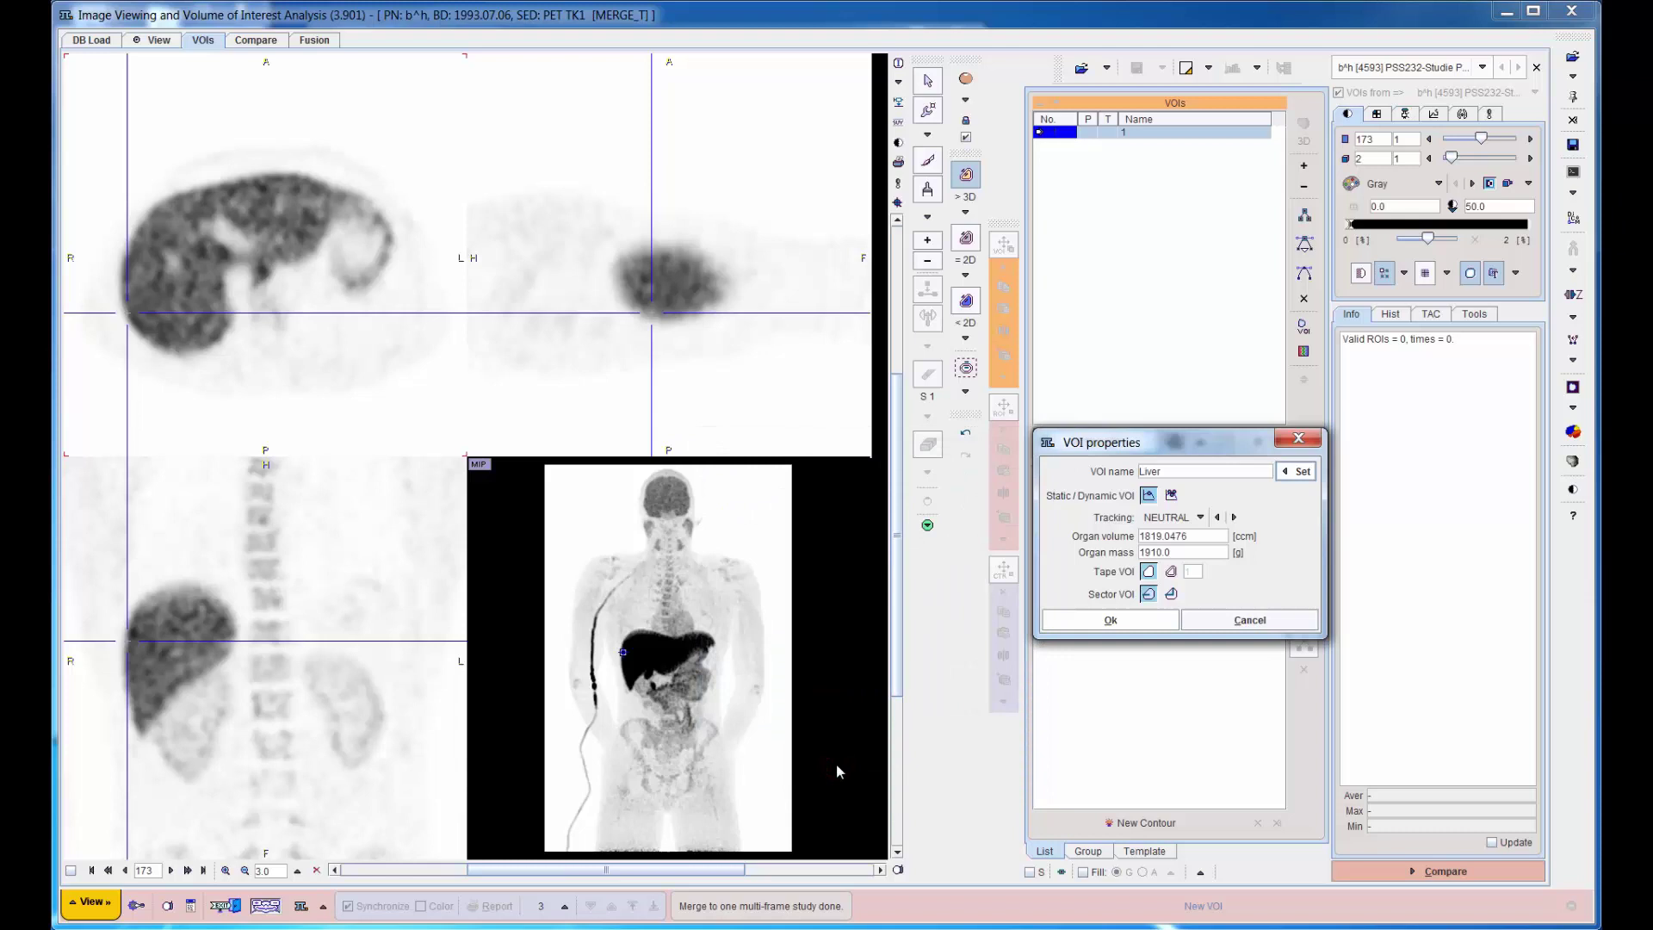
{"action": "left_click", "coordinate": [1121, 631]}
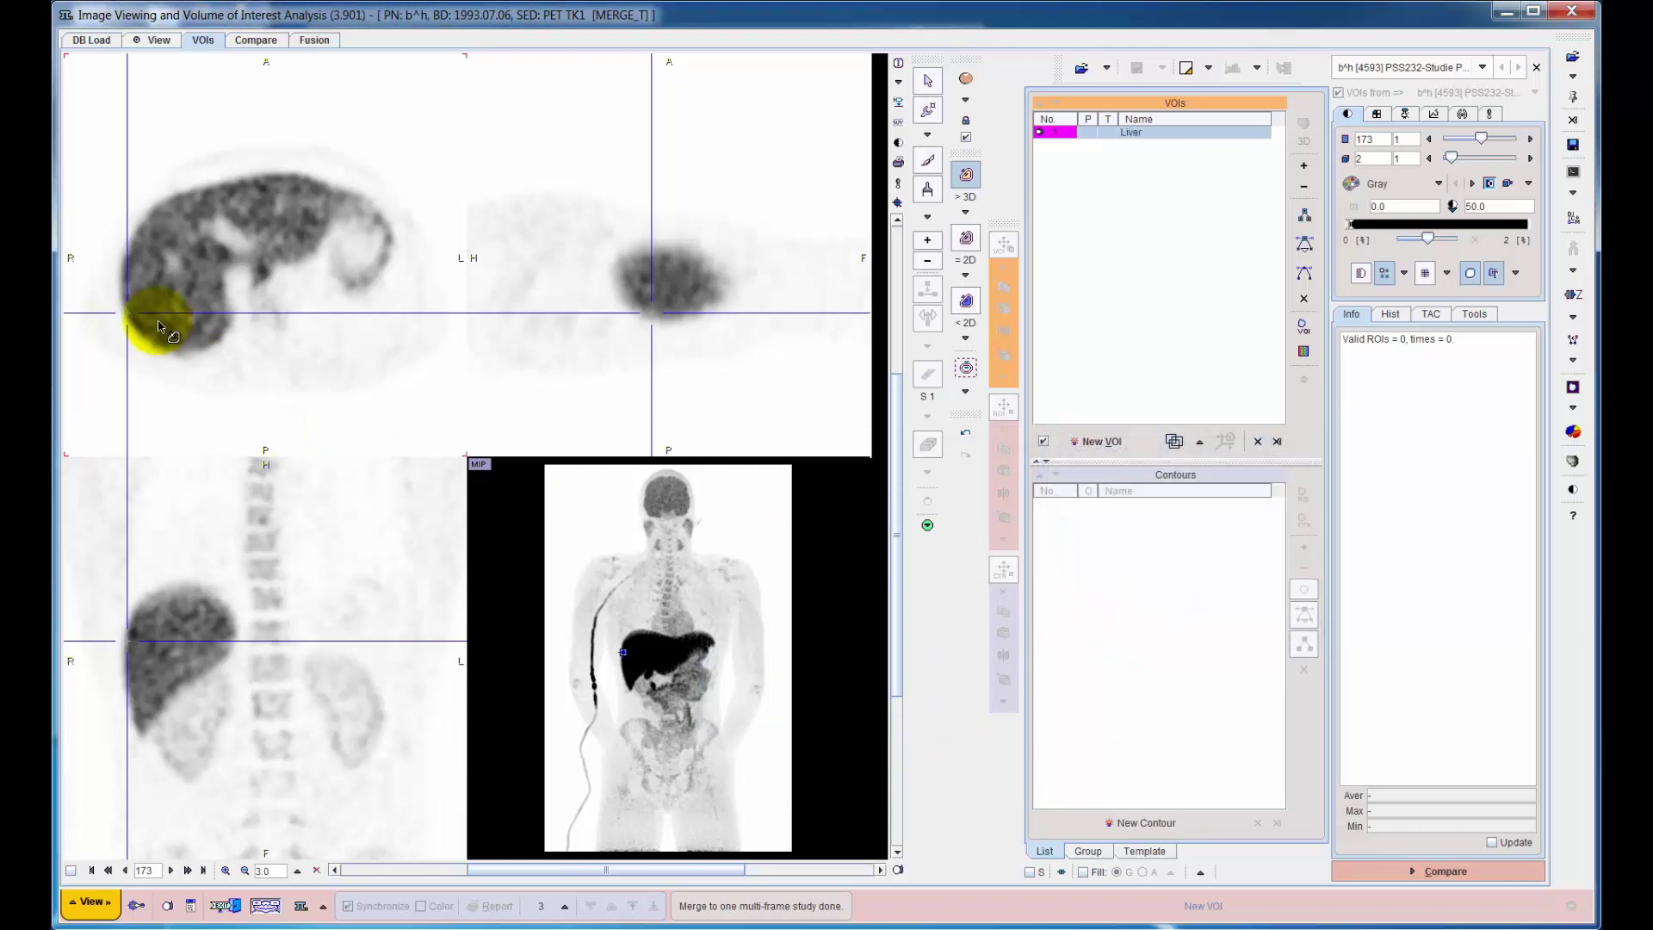
{"action": "left_click", "coordinate": [125, 315]}
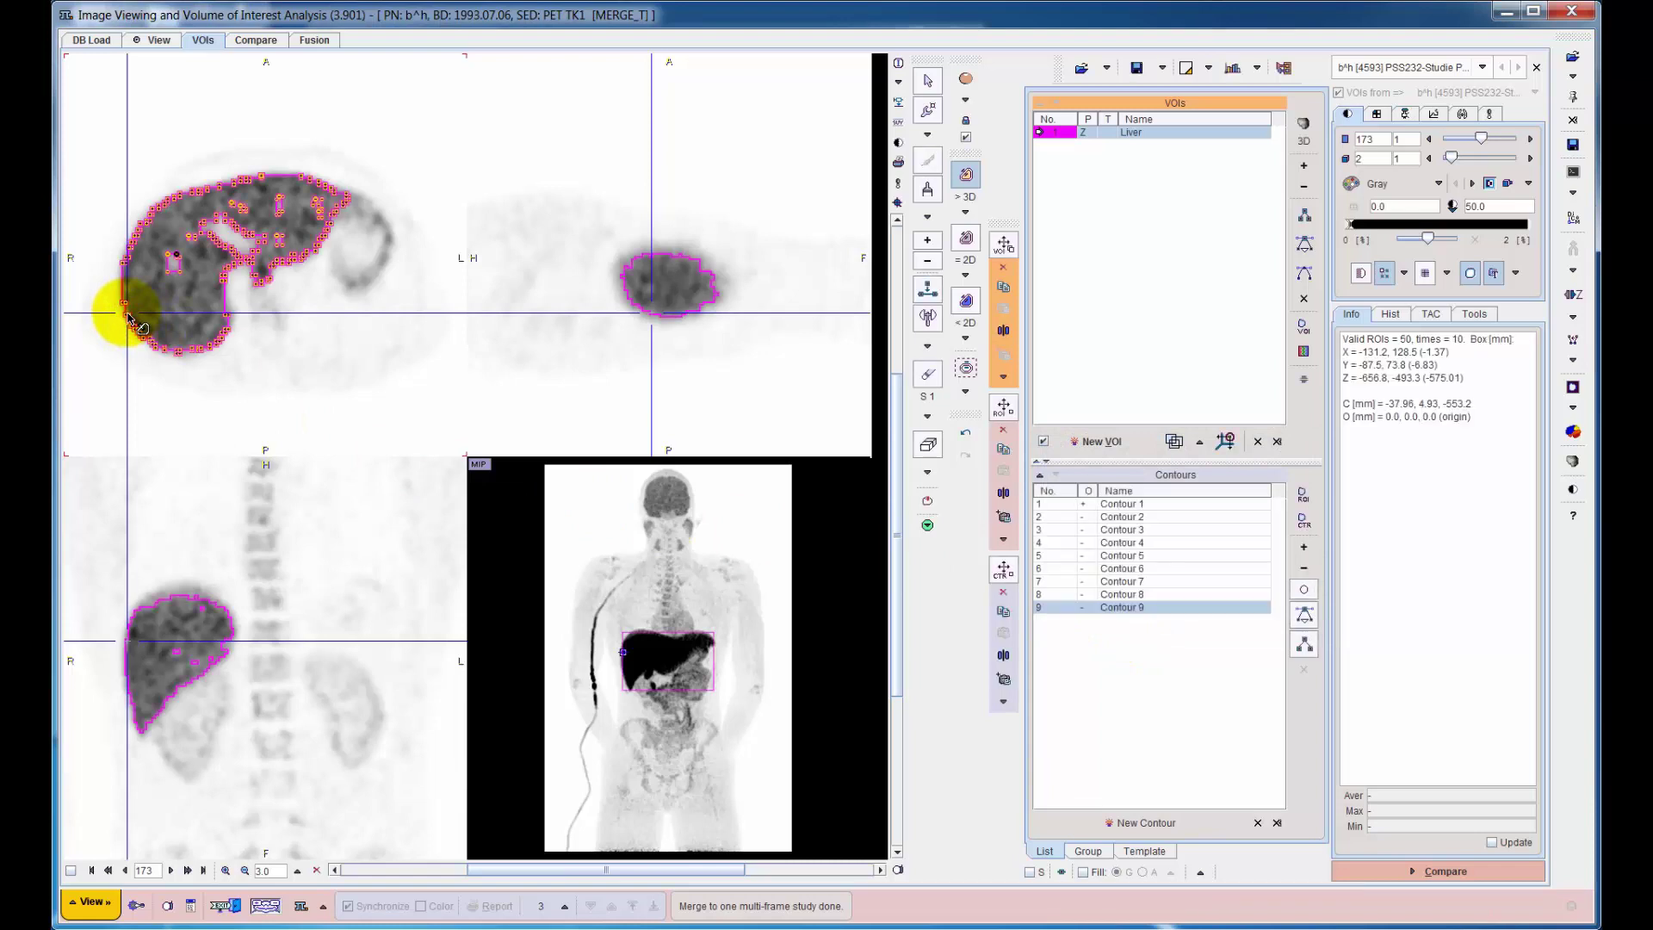
Send the organ TACs to PKIN with VOI-location delay, continuous bed movement, decreasing time, and dosimetry model.
{"action": "left_click", "coordinate": [316, 871]}
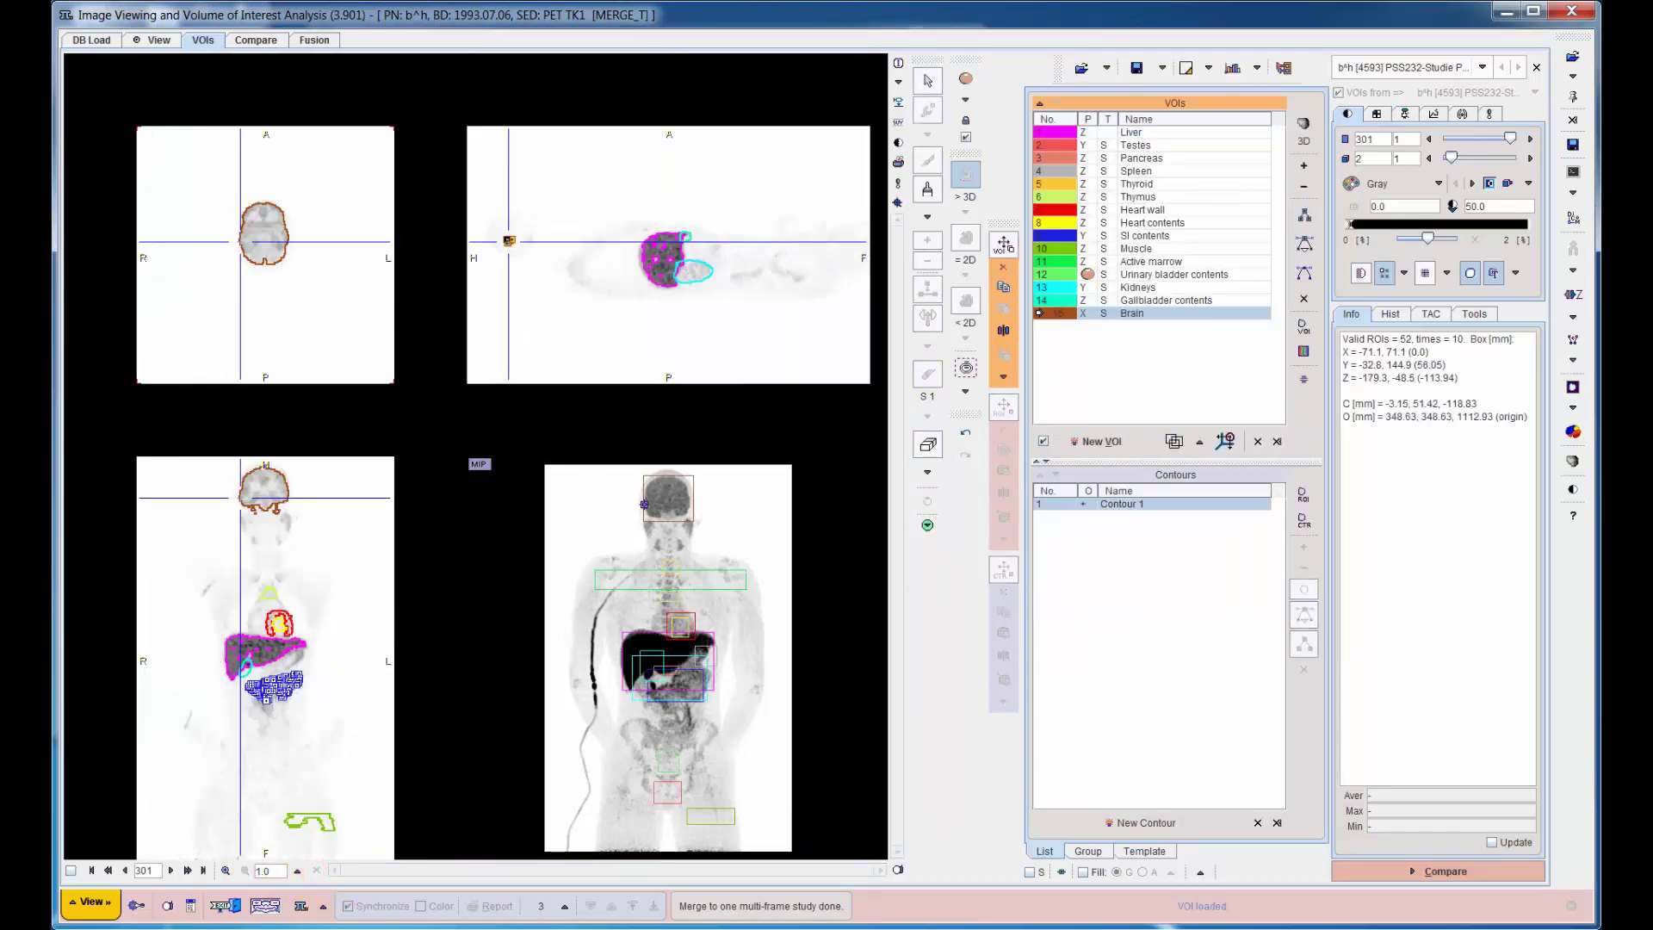
{"action": "left_click", "coordinate": [1283, 67]}
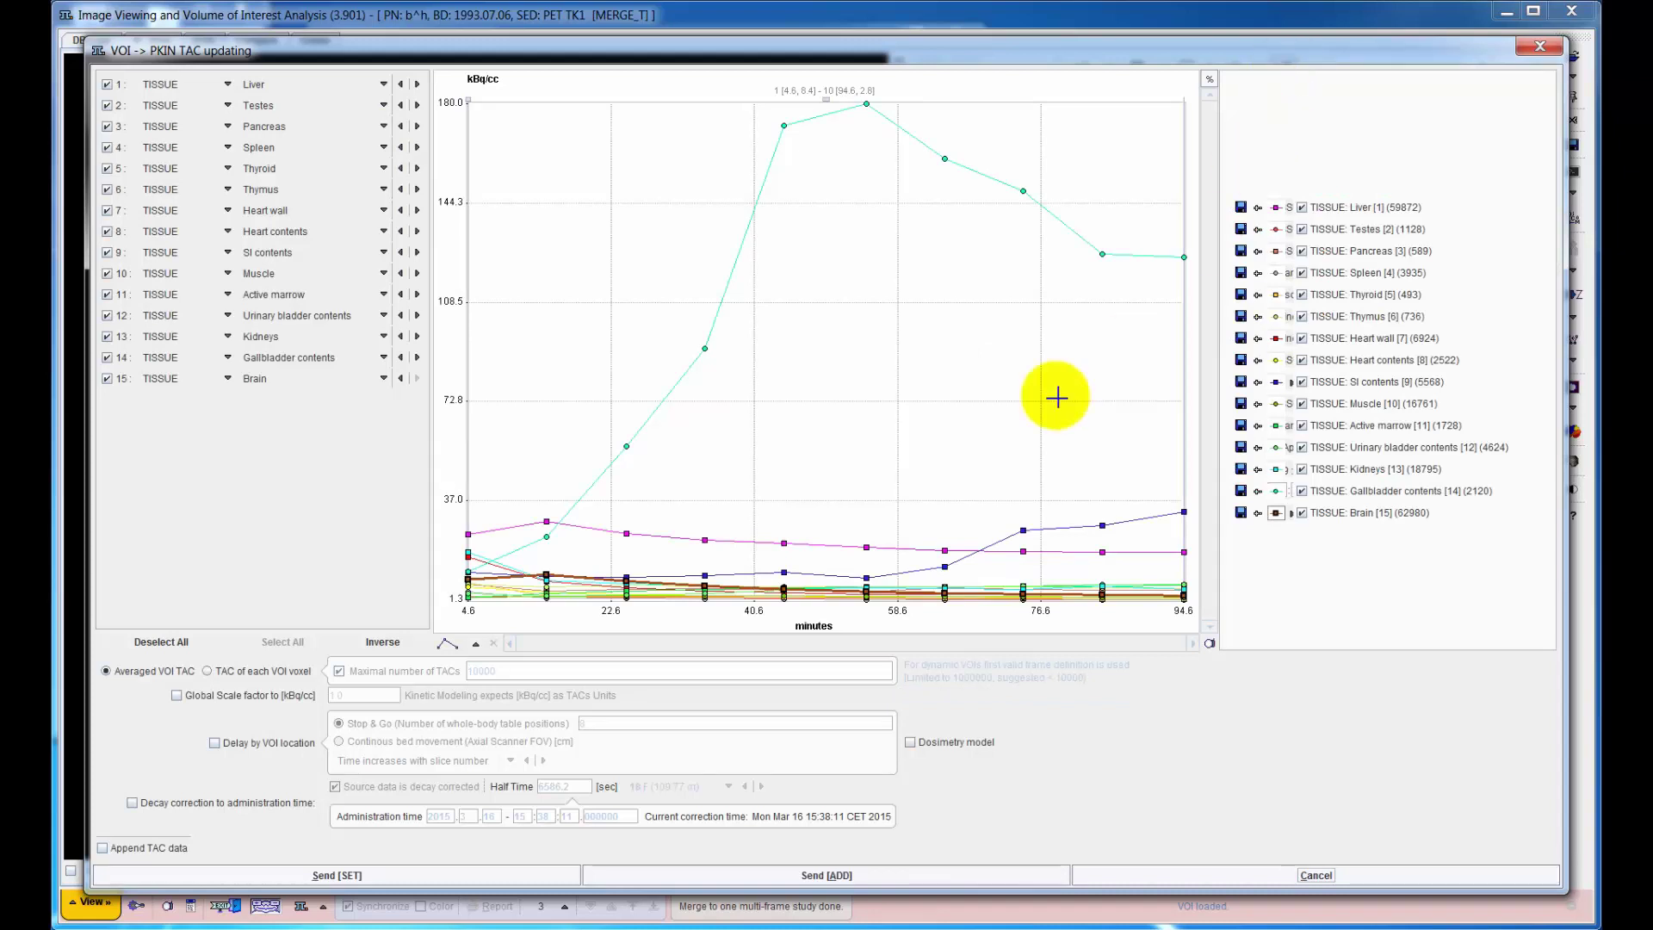
{"action": "left_click", "coordinate": [214, 742]}
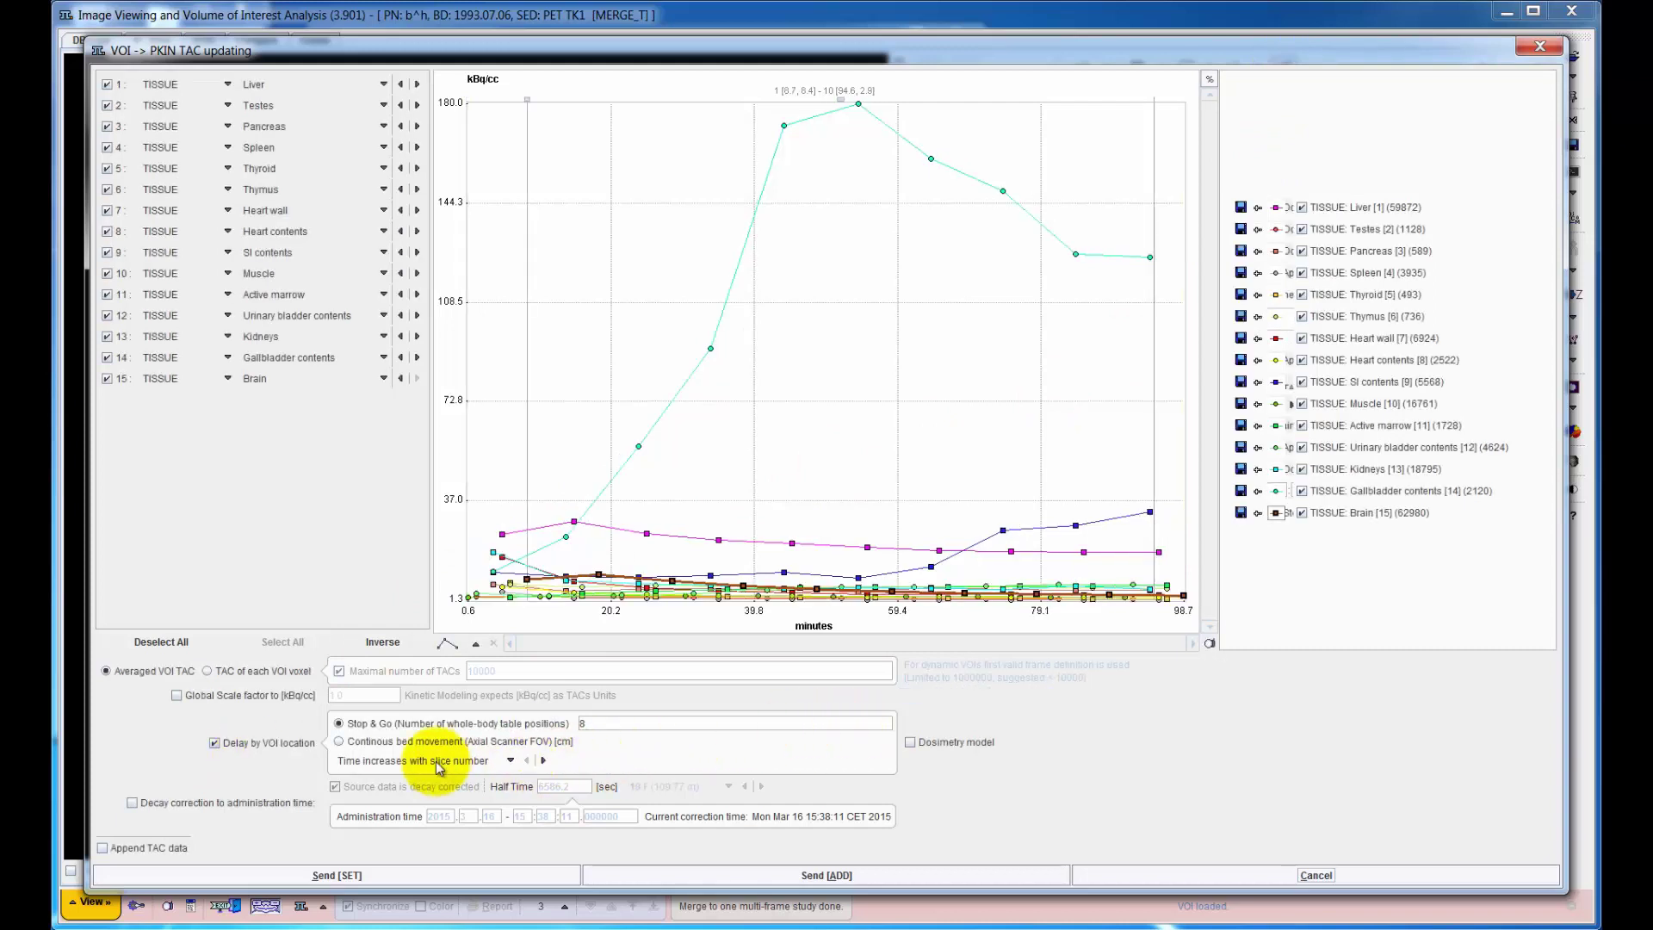
{"action": "left_click", "coordinate": [338, 741]}
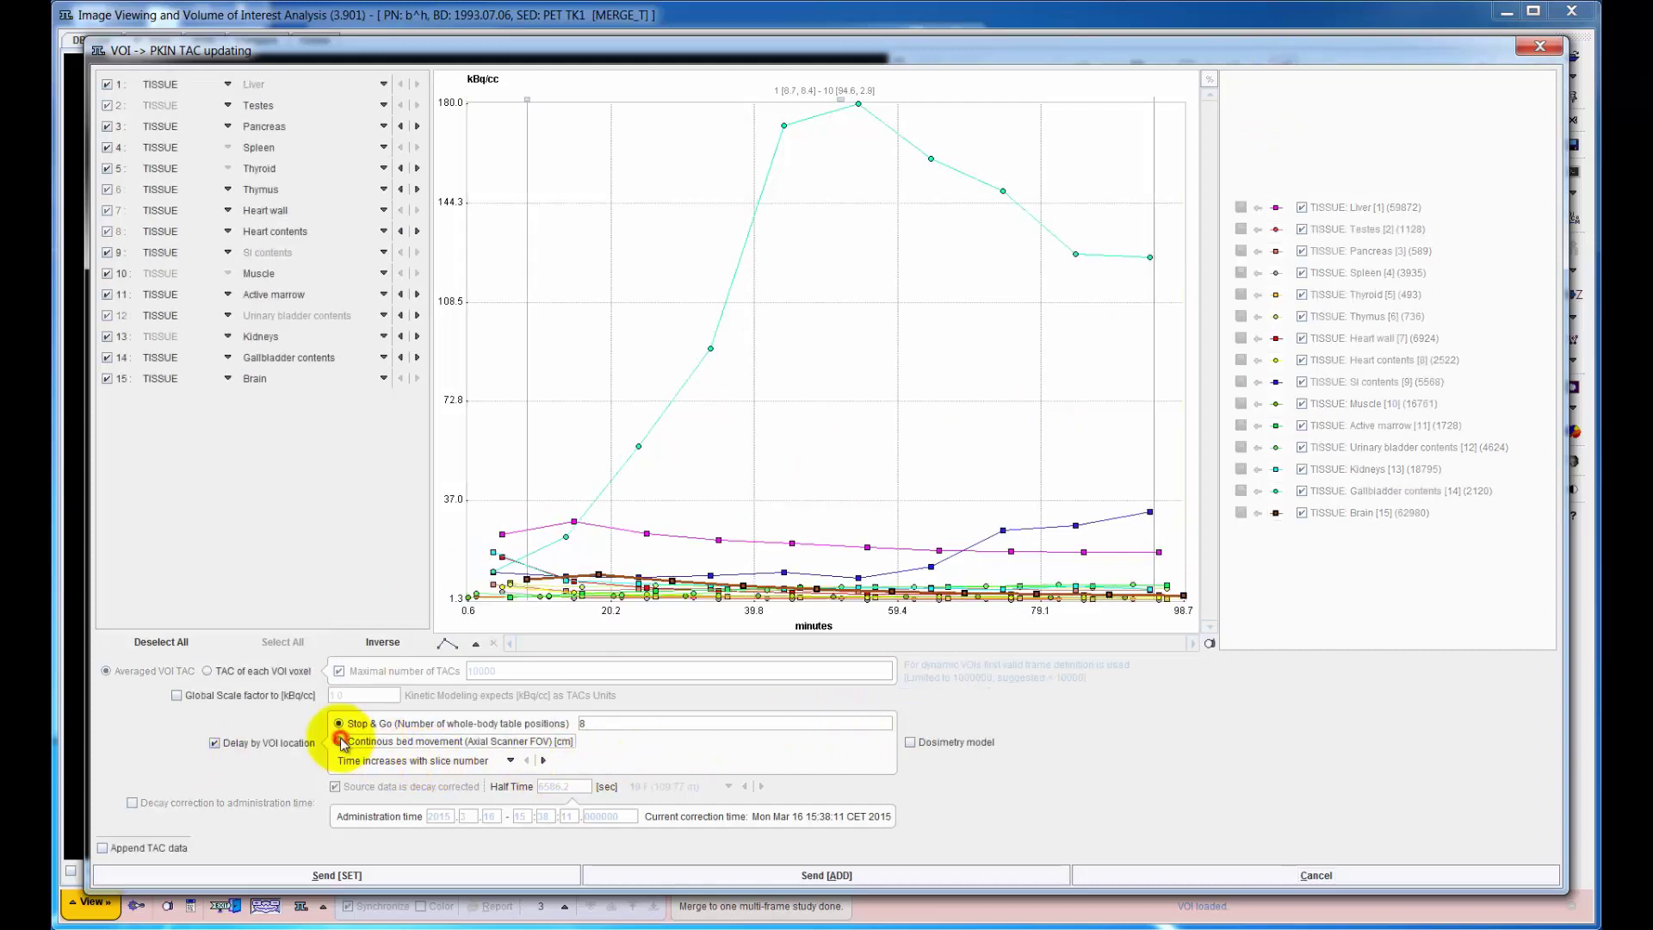
{"action": "left_click", "coordinate": [511, 760]}
{"action": "left_click", "coordinate": [520, 797]}
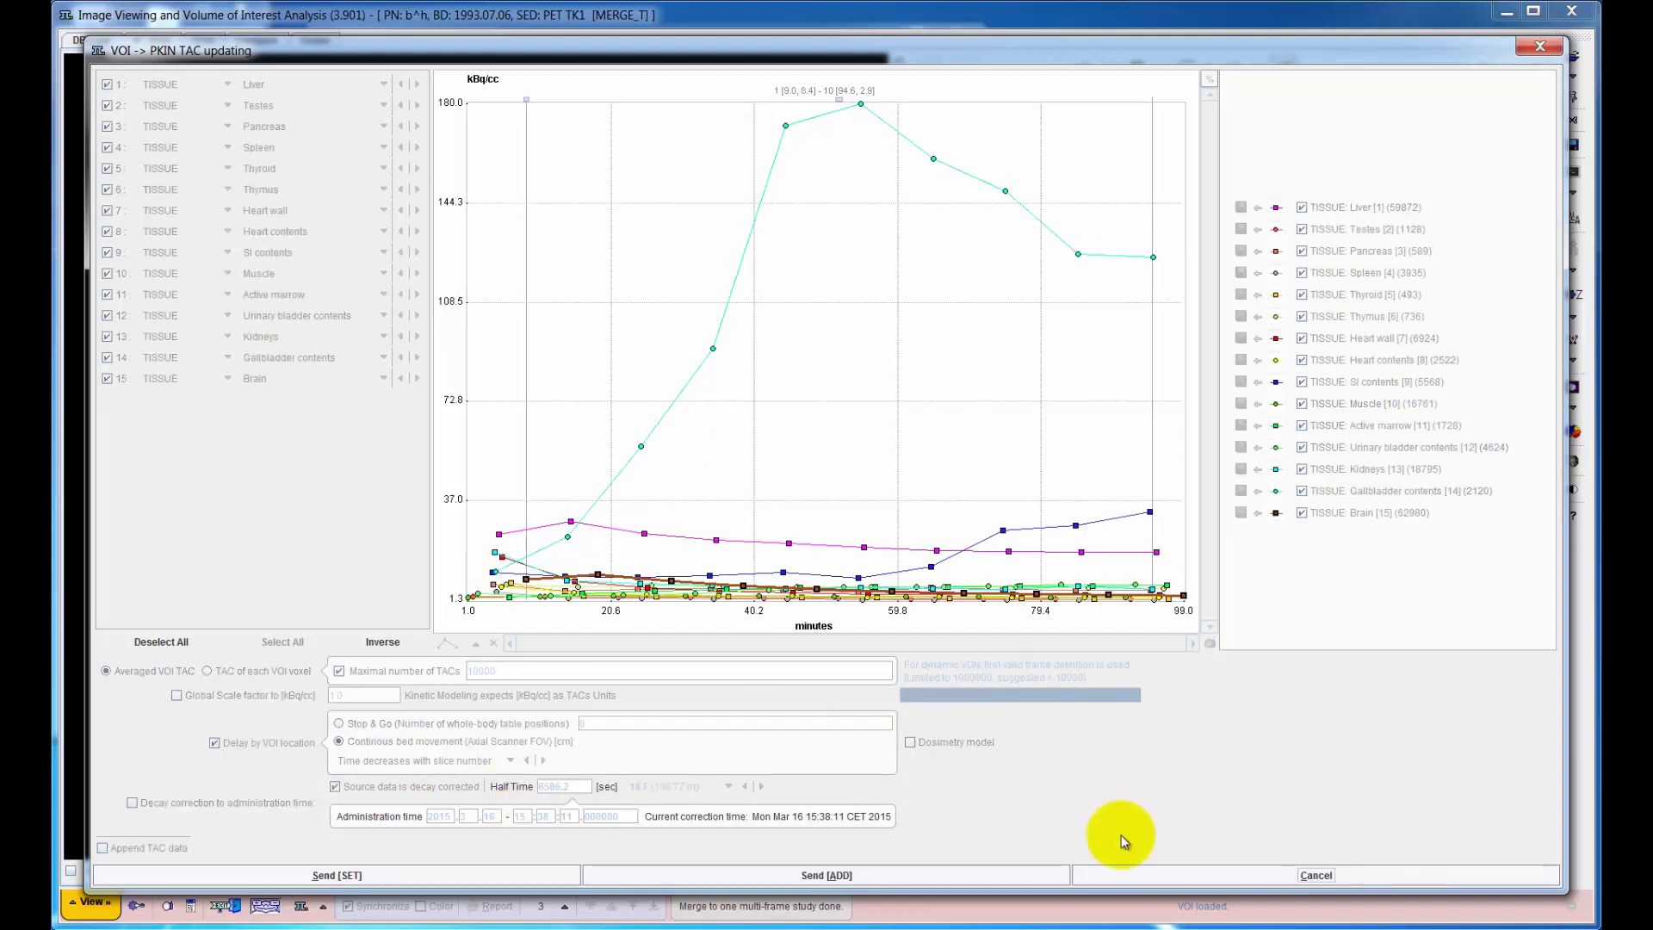
{"action": "left_click", "coordinate": [910, 742]}
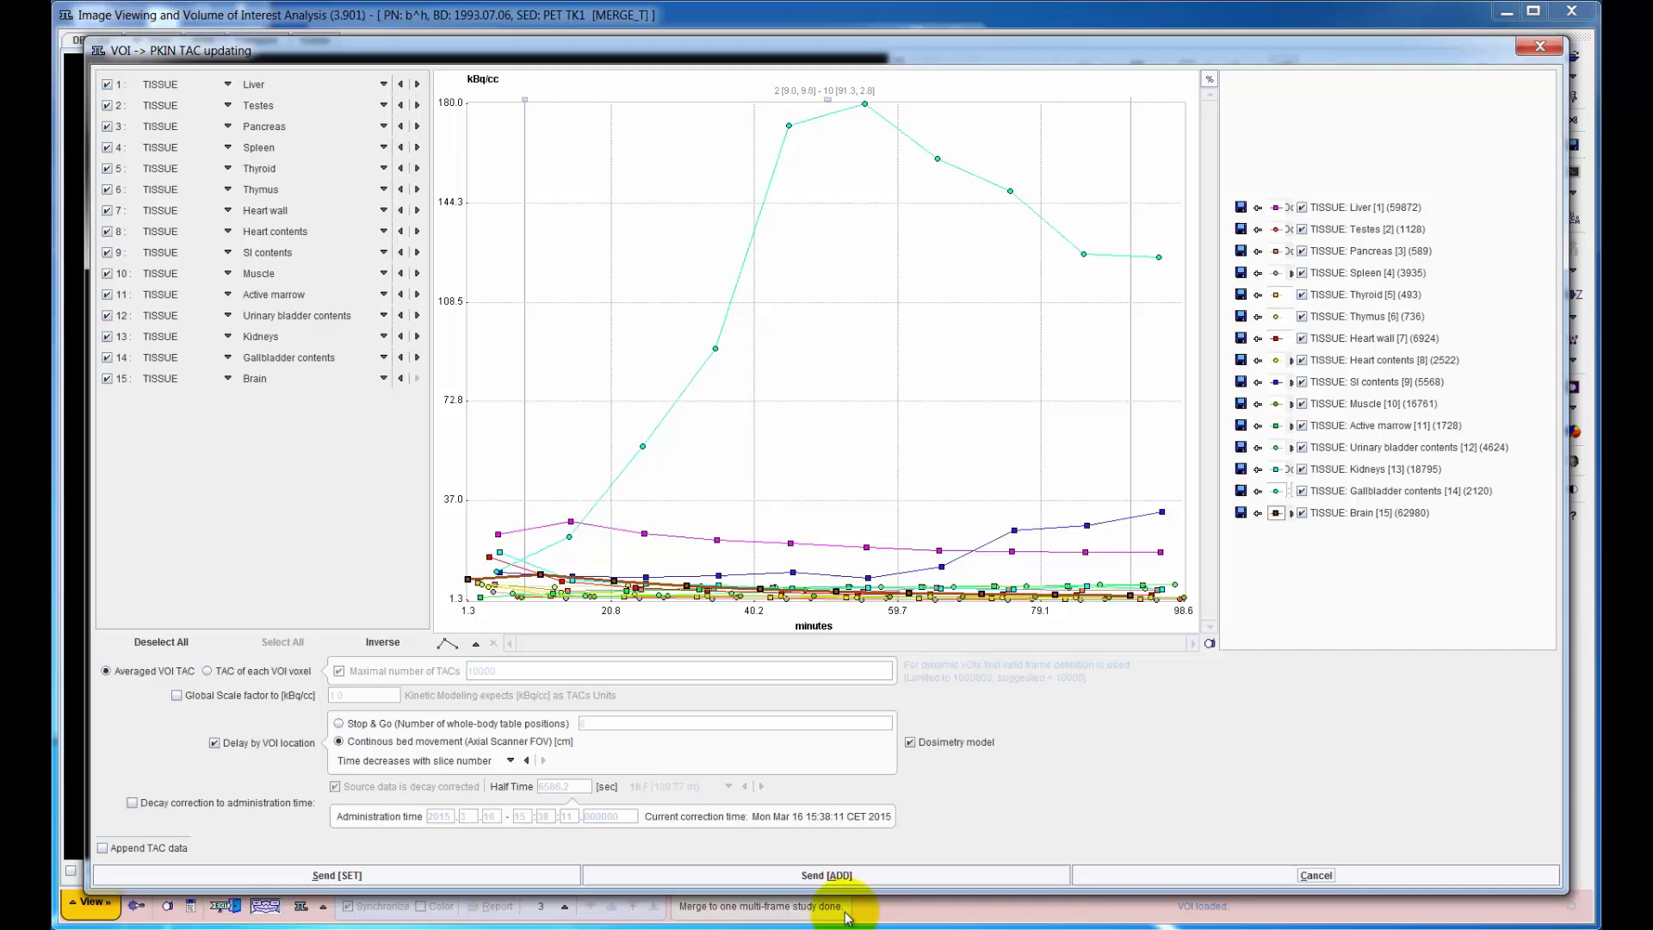
{"action": "left_click", "coordinate": [413, 875]}
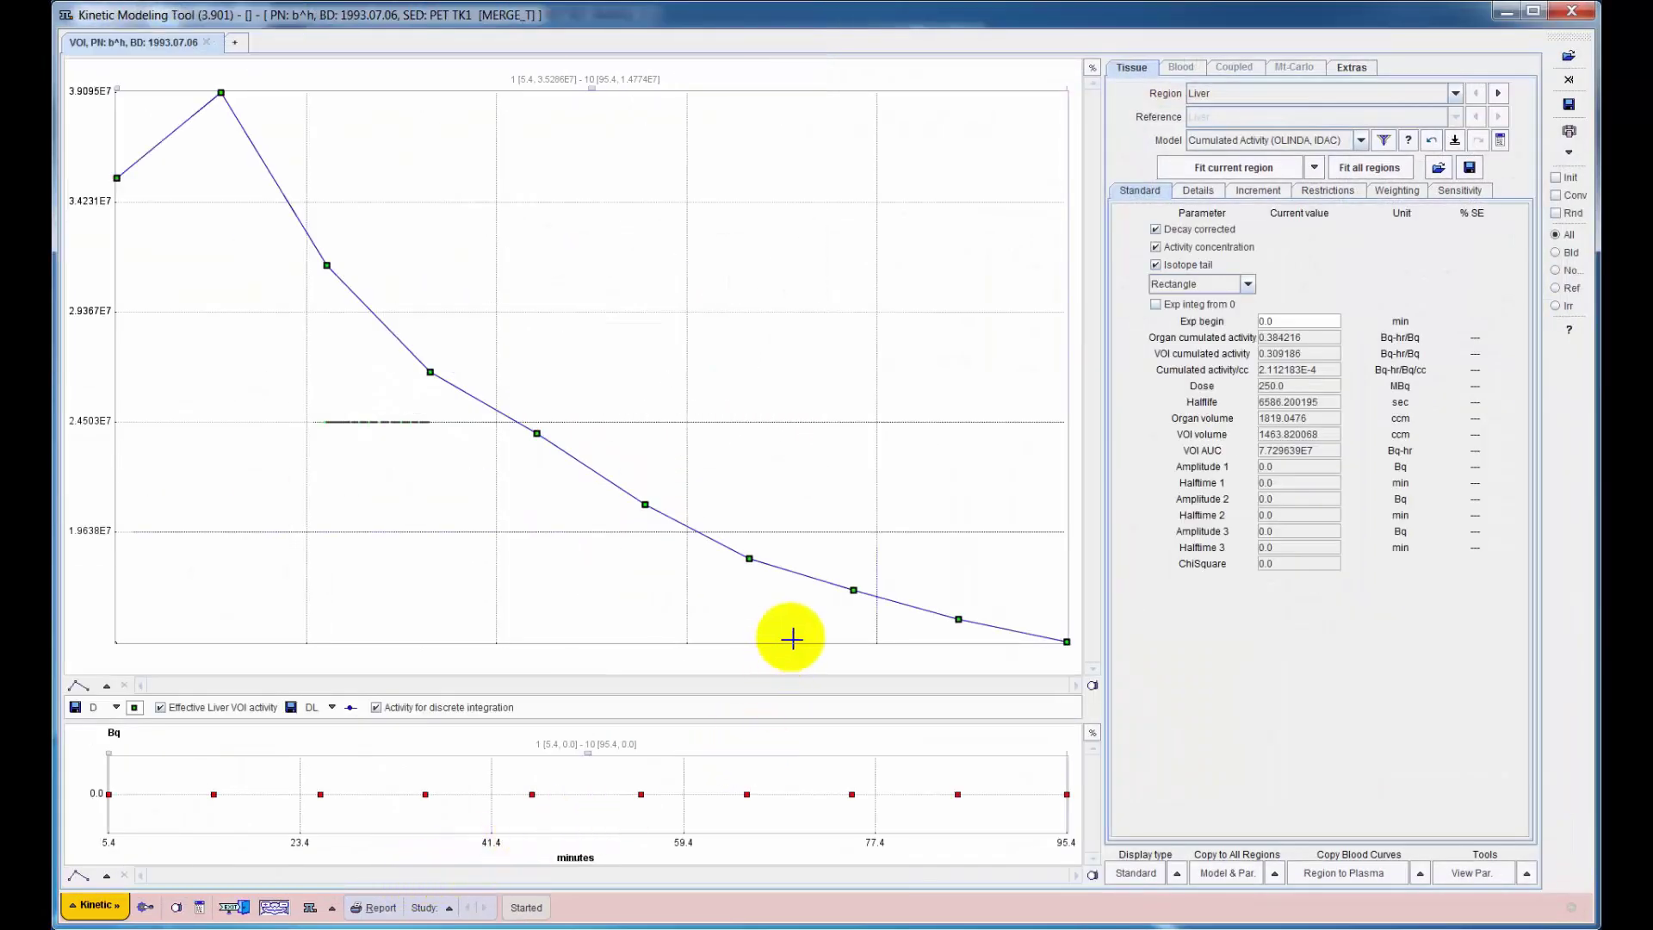
Browse the organ regions, return to Liver, and fit its cumulated activity (organ 0.384216 Bq-hr/Bq).
{"action": "left_click", "coordinate": [1497, 95]}
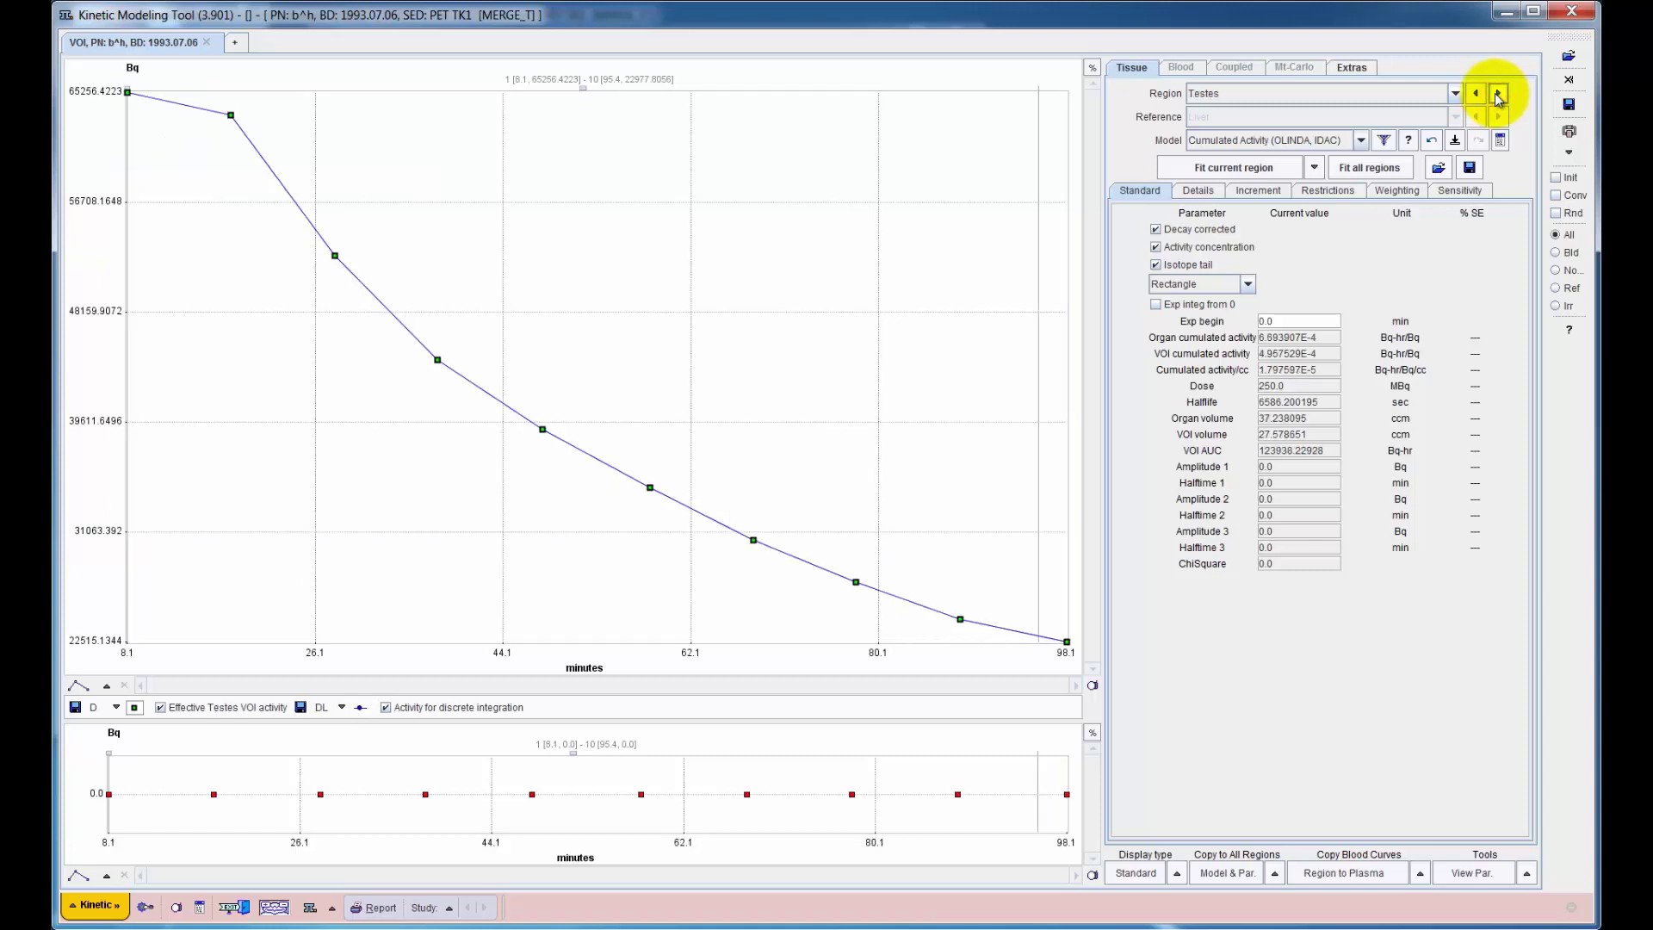
{"action": "left_click", "coordinate": [1497, 94]}
{"action": "left_click", "coordinate": [1478, 94]}
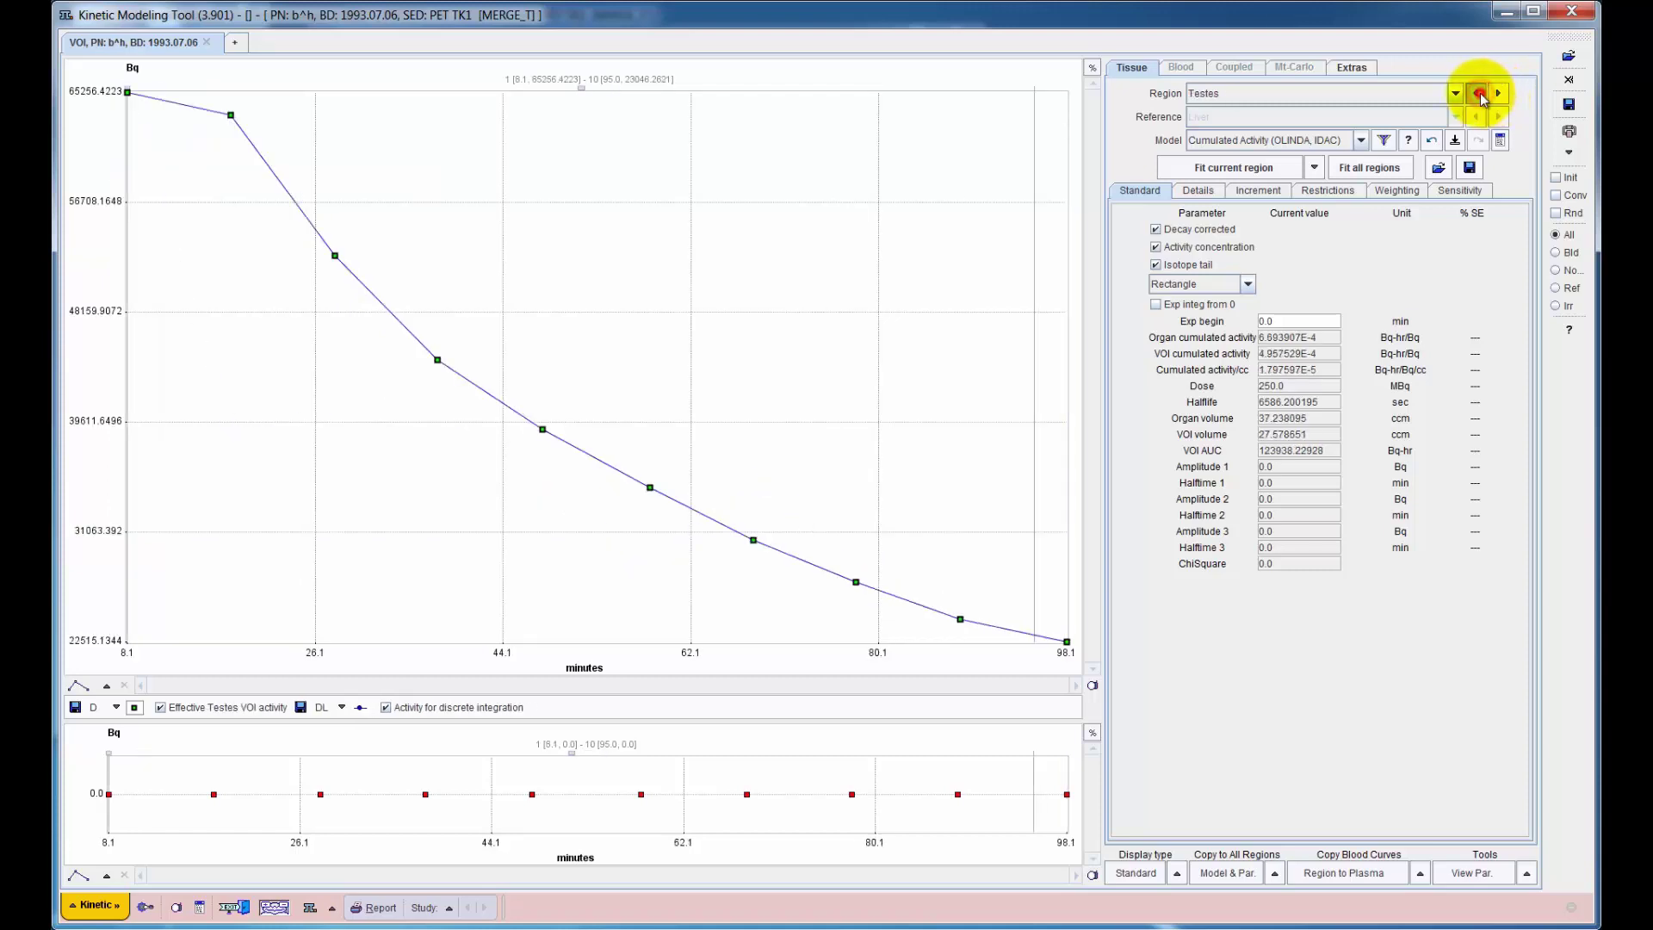
{"action": "left_click", "coordinate": [1478, 94]}
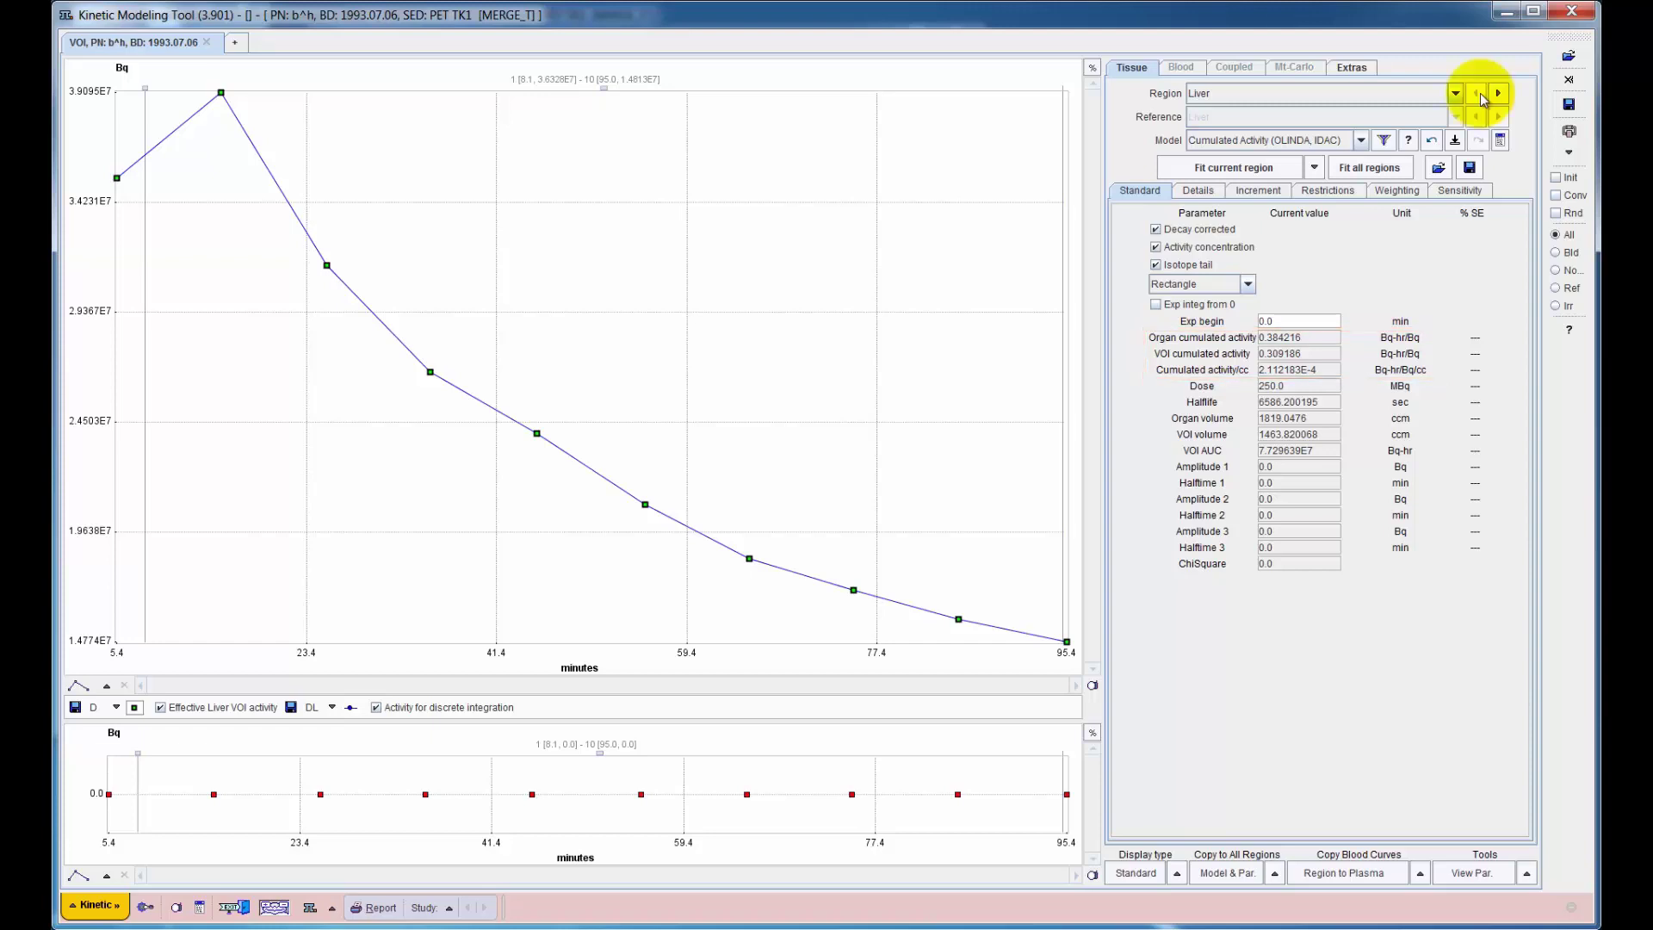
{"action": "left_click", "coordinate": [1254, 166]}
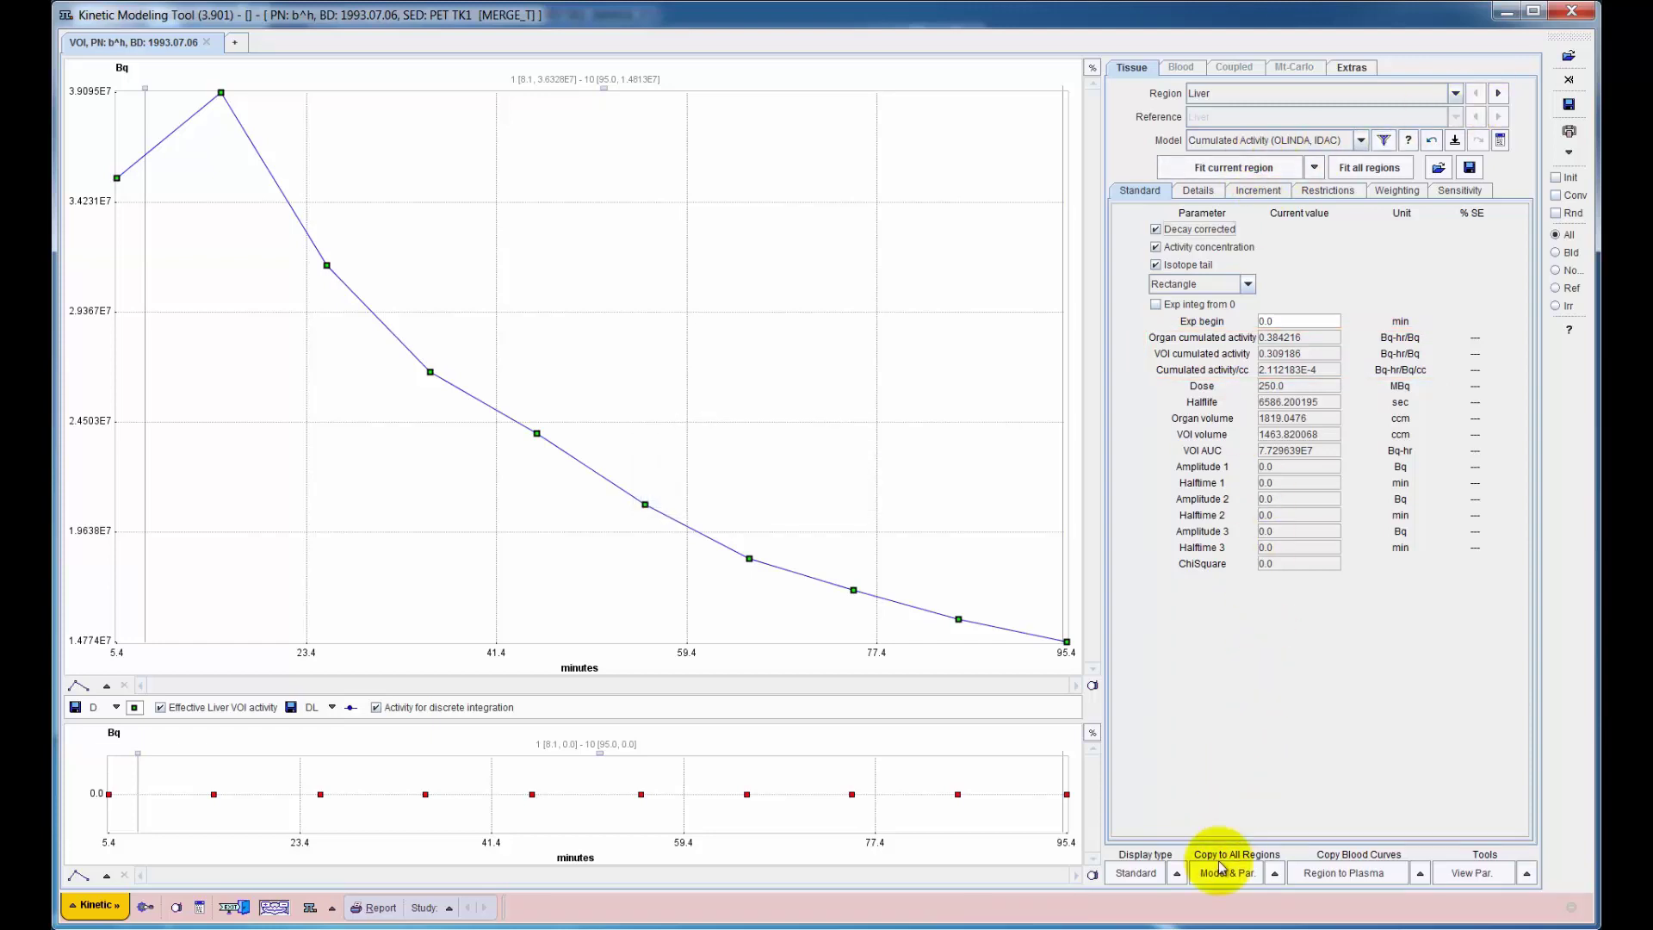
Open the Tools > Edit Data explorer and show its operations list with Dosimetry IDAC/OLINDA Export.
{"action": "left_click", "coordinate": [1526, 872]}
{"action": "left_click", "coordinate": [1526, 822]}
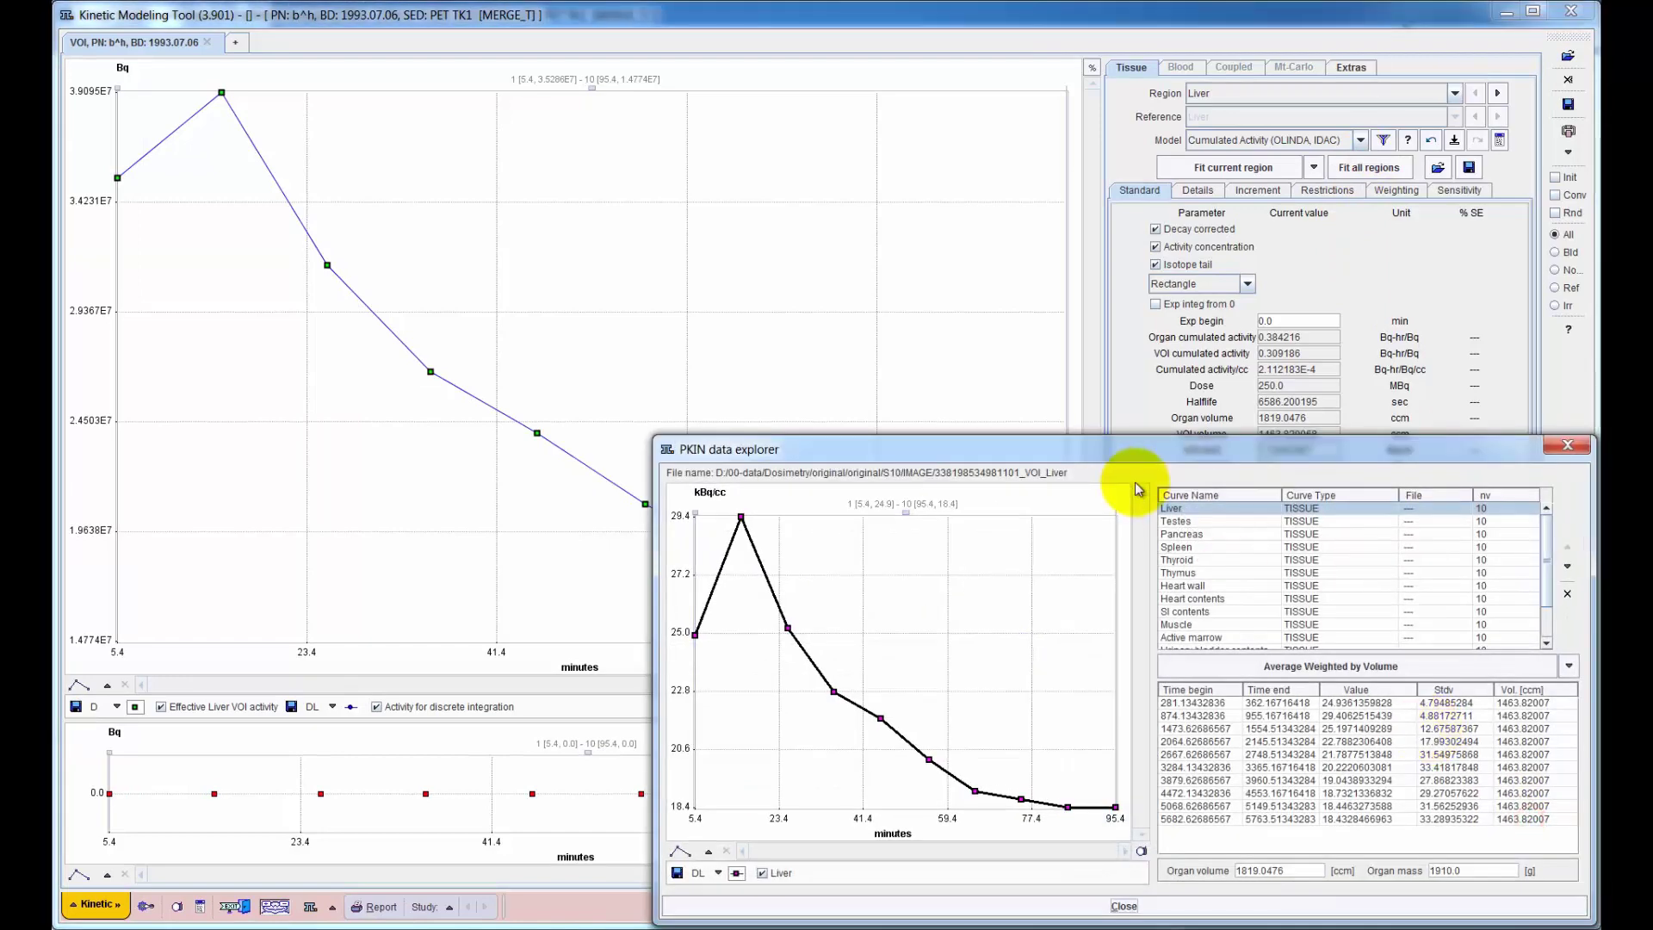
{"action": "left_click_drag", "start_coordinate": [1133, 443], "coordinate": [755, 240]}
{"action": "left_click", "coordinate": [1190, 463]}
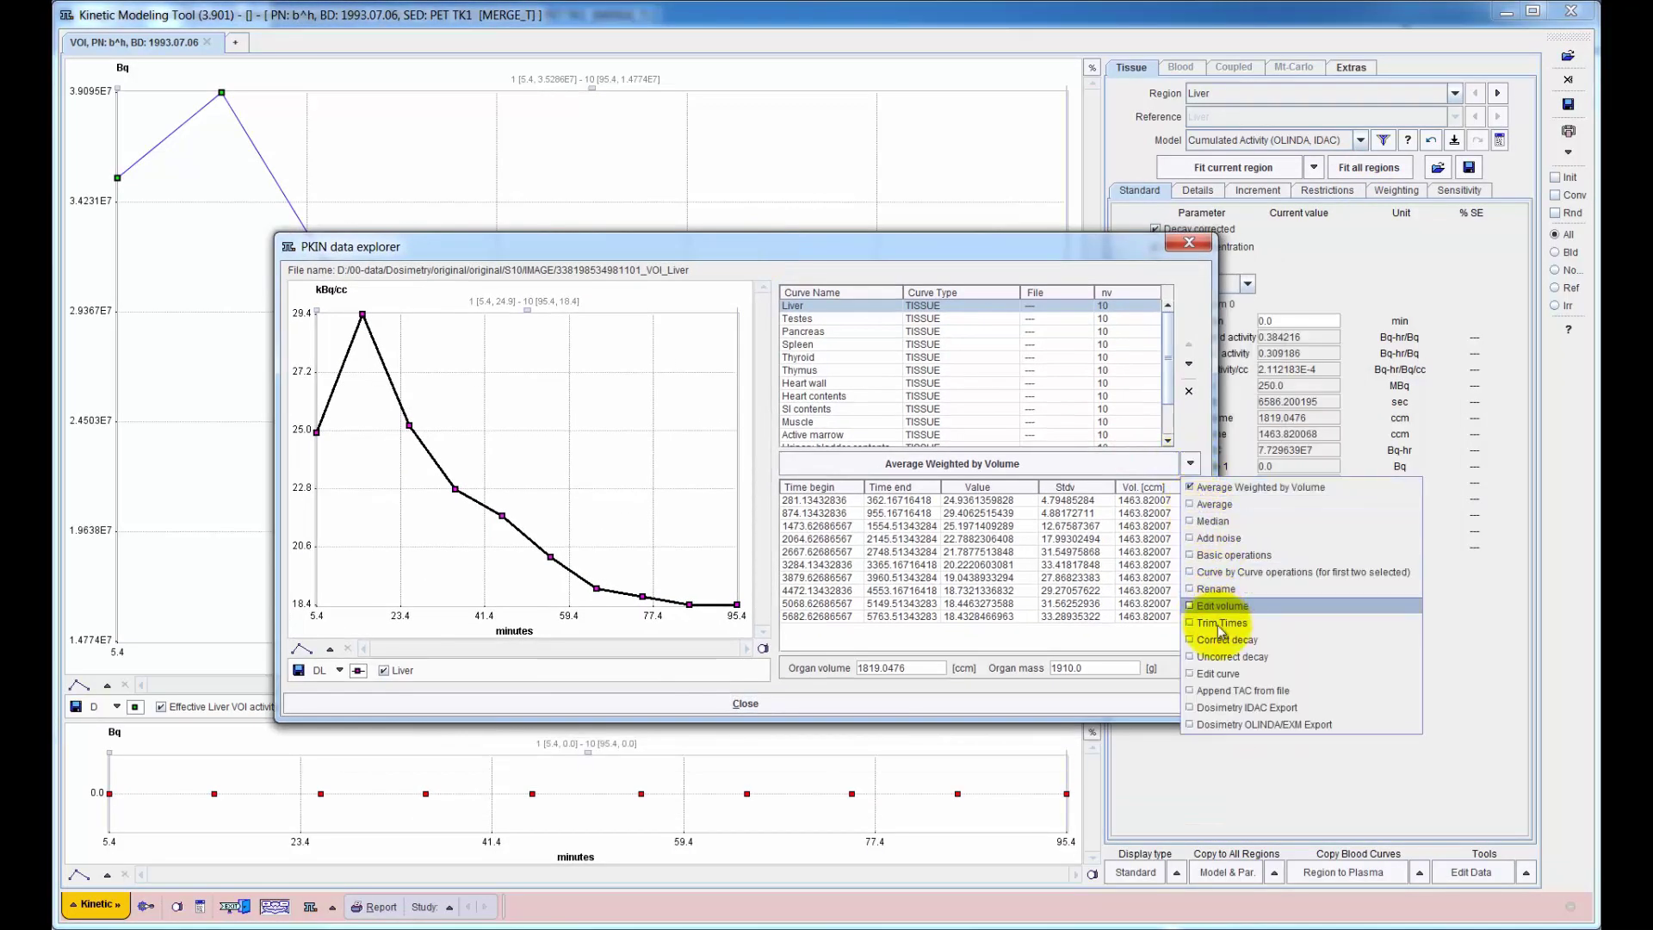